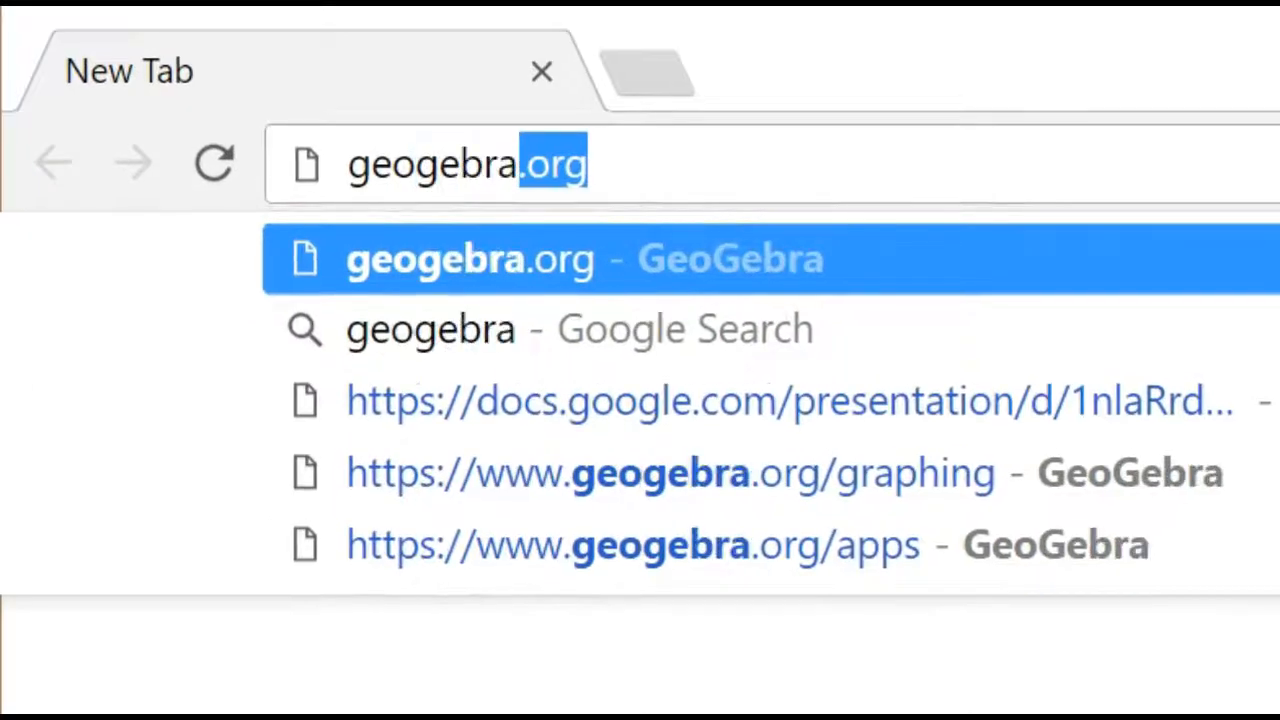
Open geogebra.org and go to its Downloads page.
key("Return")
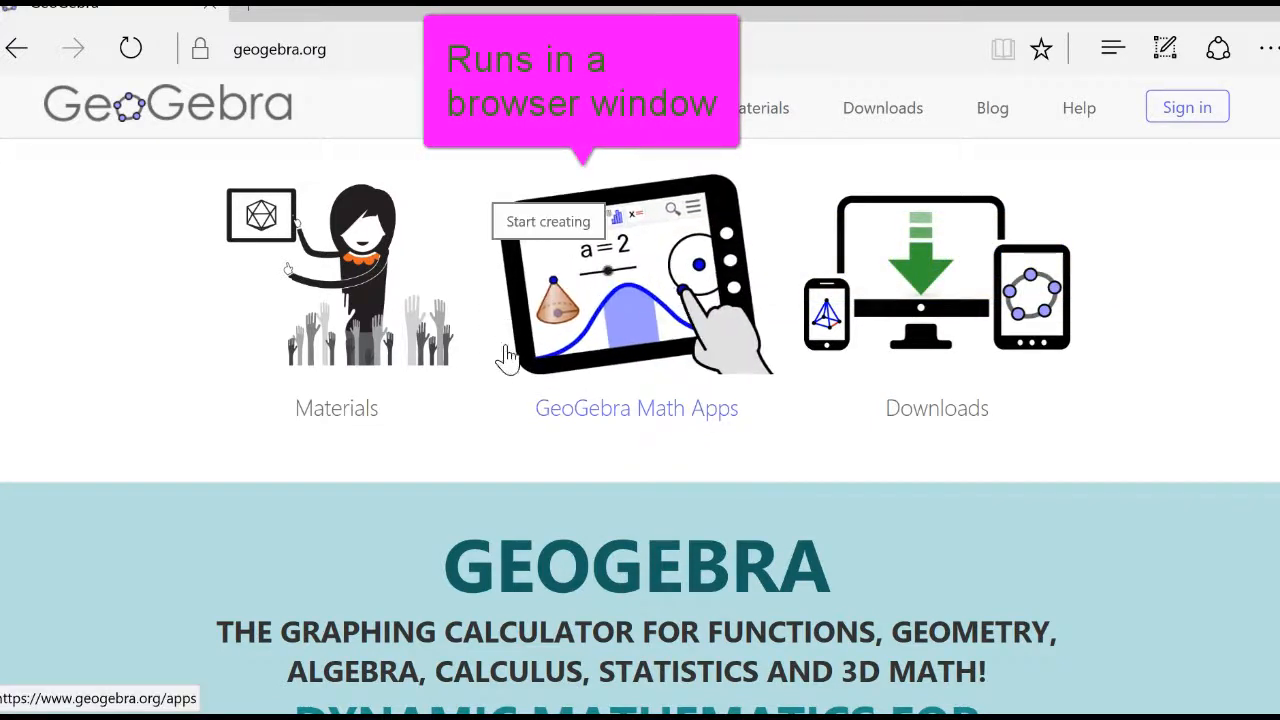
mouse_move(920, 292)
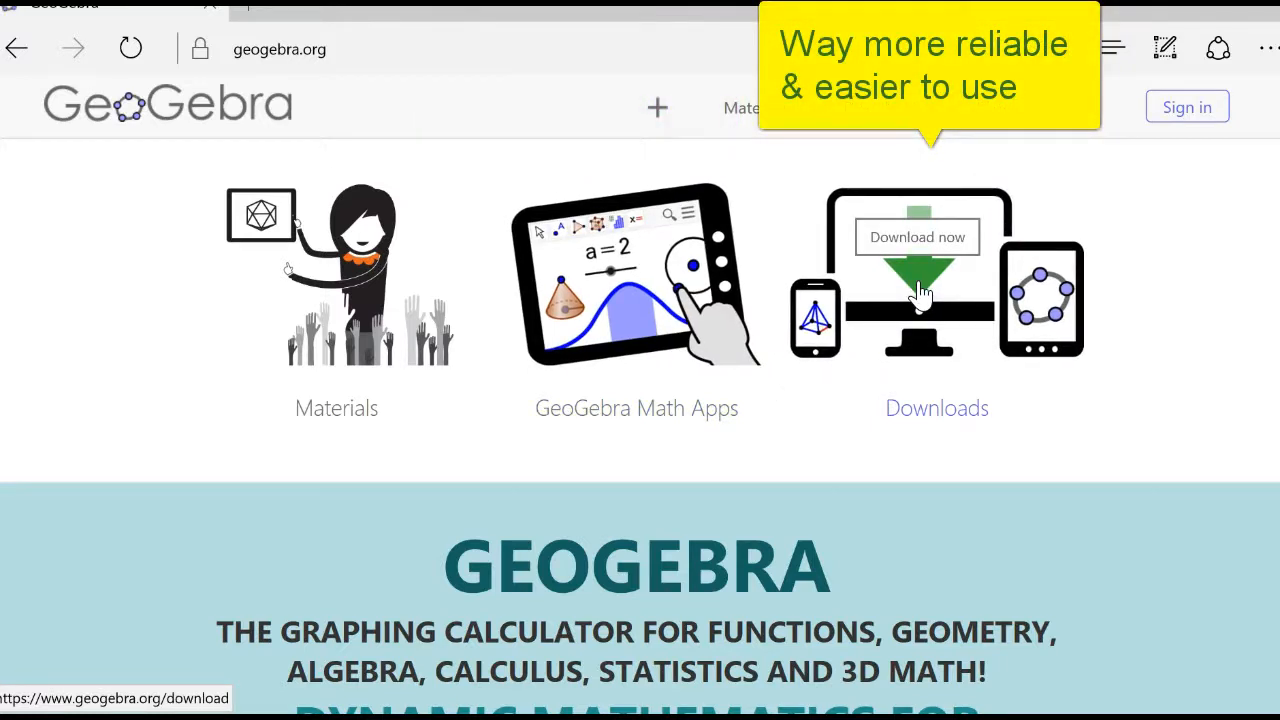
left_click(920, 292)
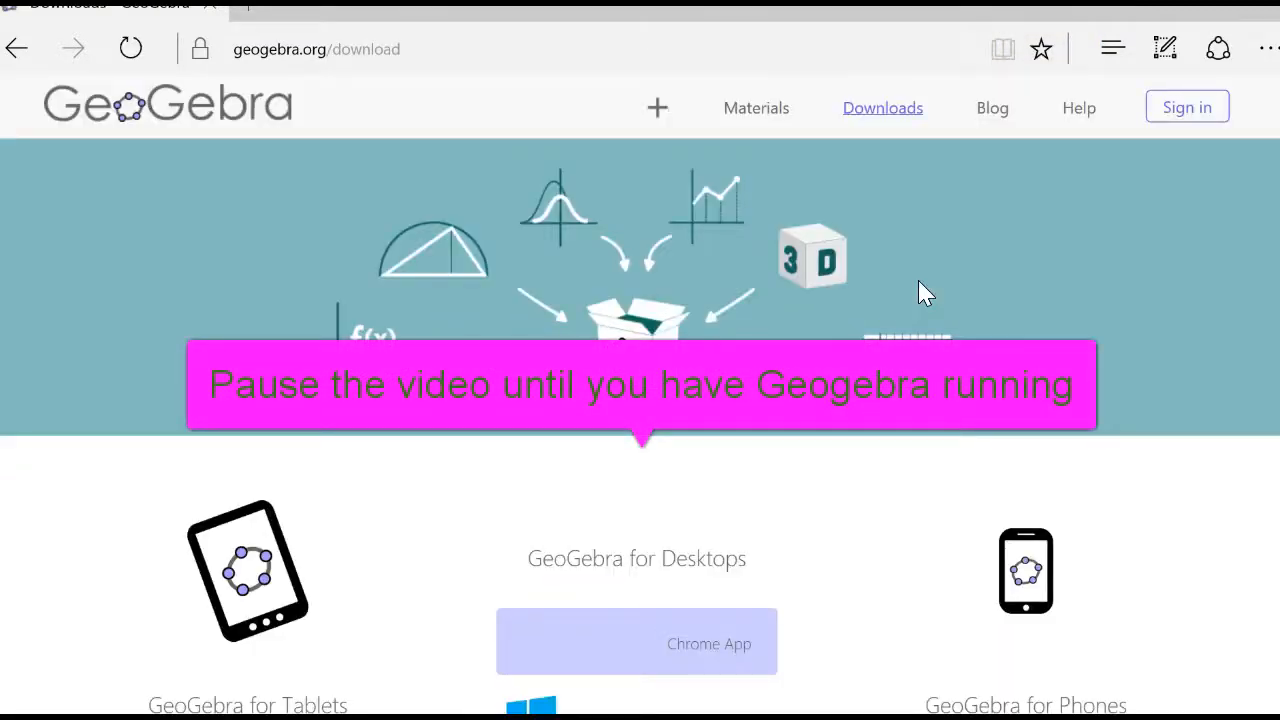
scroll(918, 280, "down", 1)
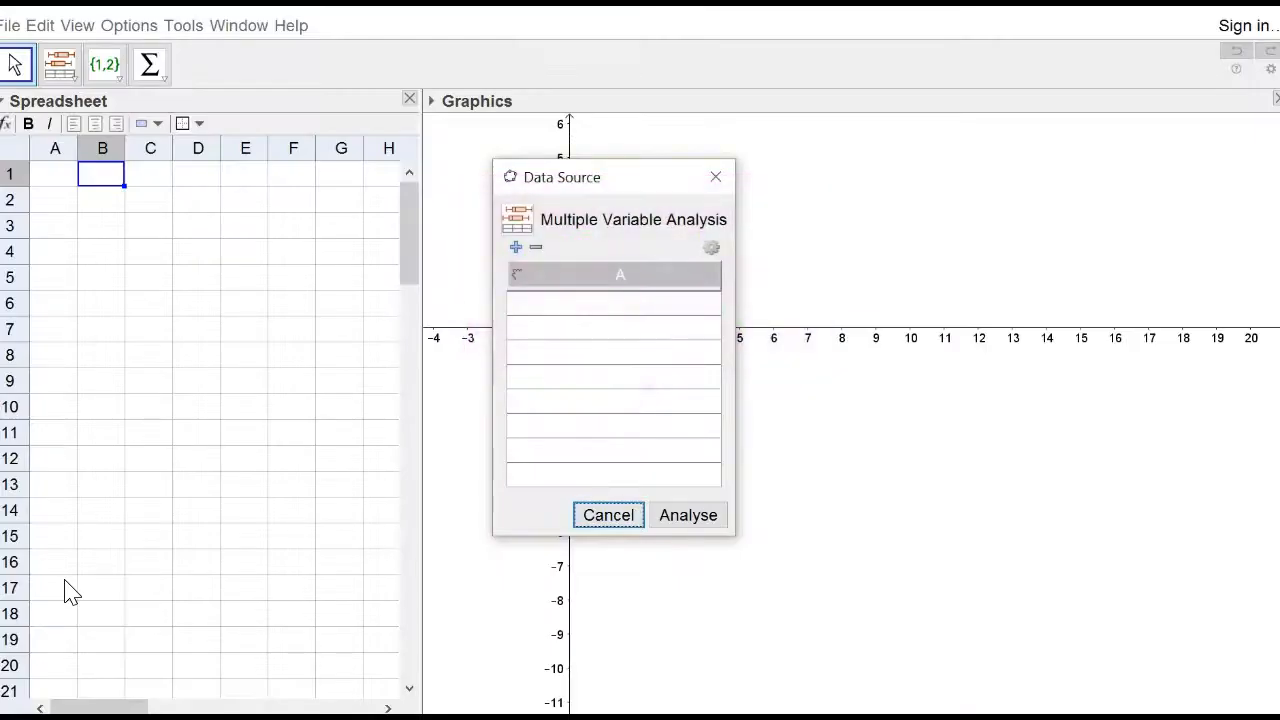
Cancel the empty Multiple Variable Analysis data source dialog.
left_click(624, 517)
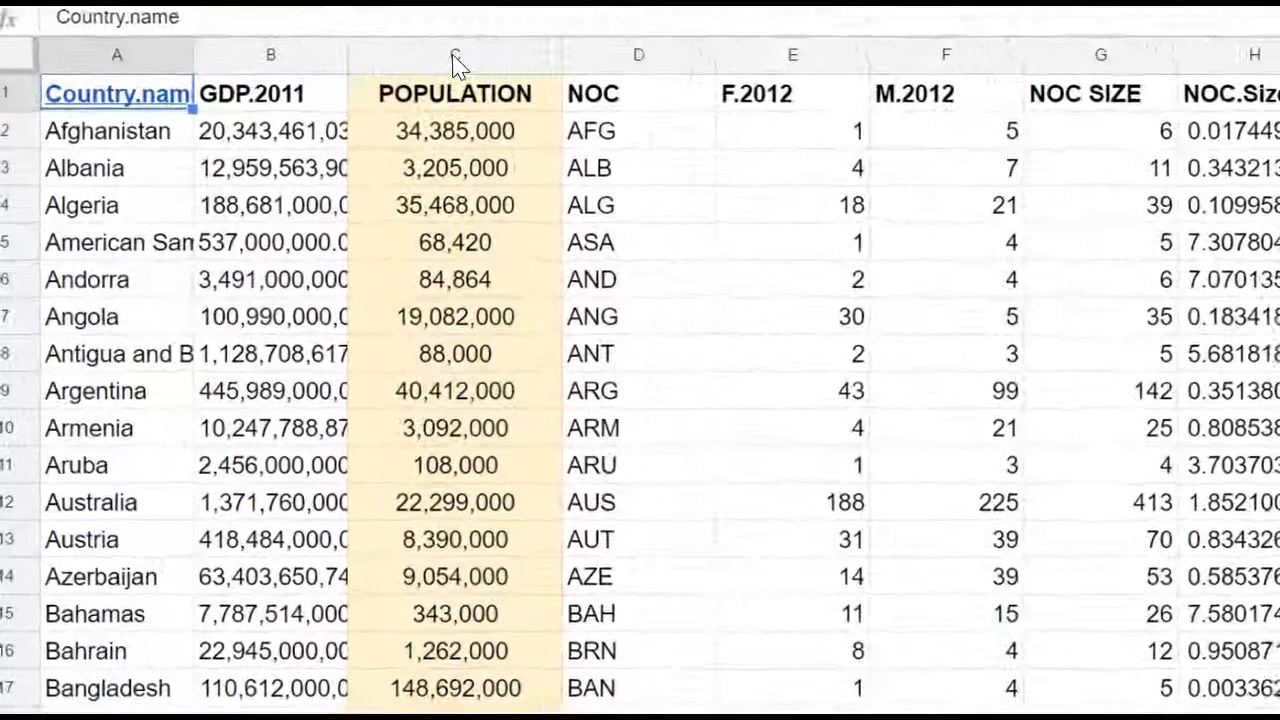
Copy the POPULATION column from the Google Sheets spreadsheet.
left_click(453, 55)
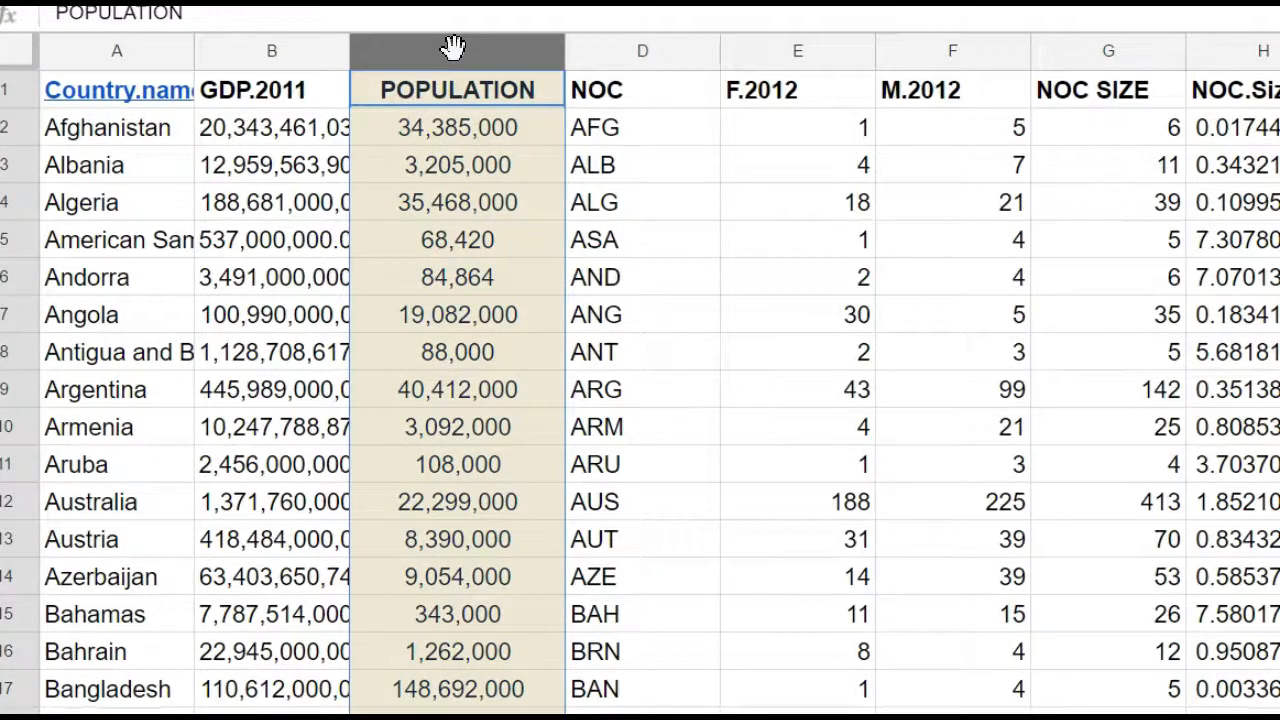
right_click(458, 60)
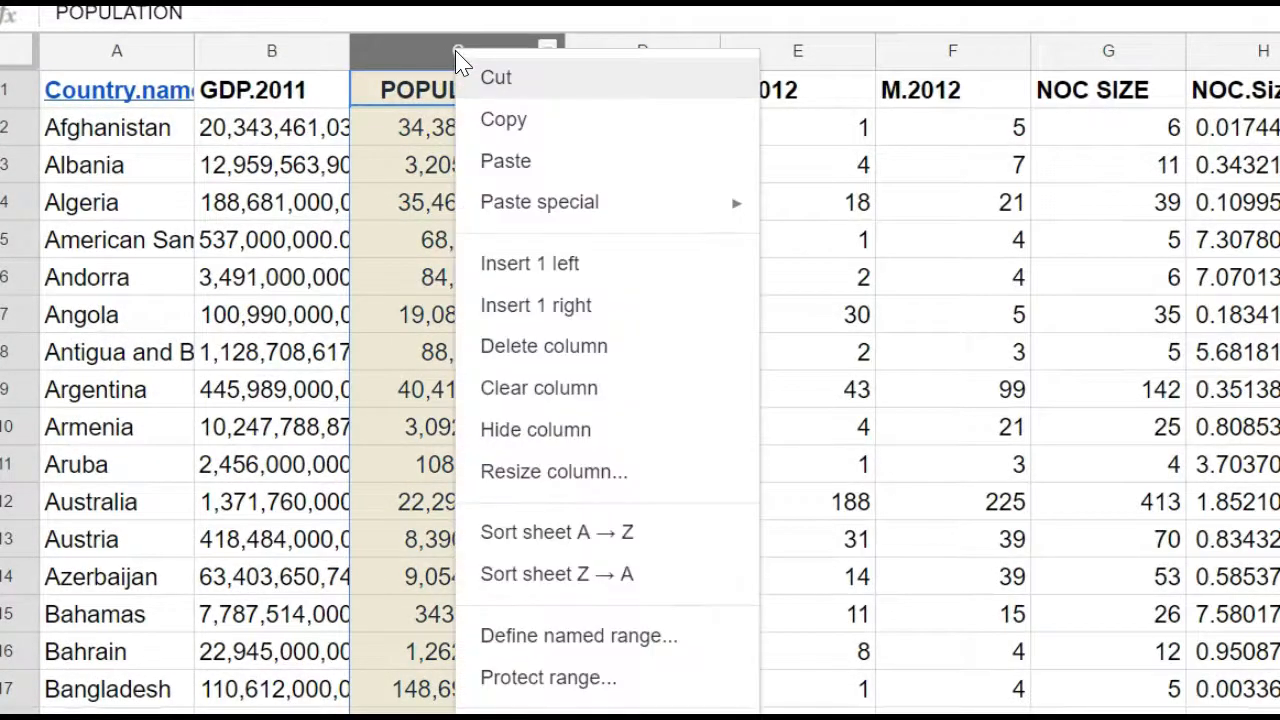
left_click(490, 120)
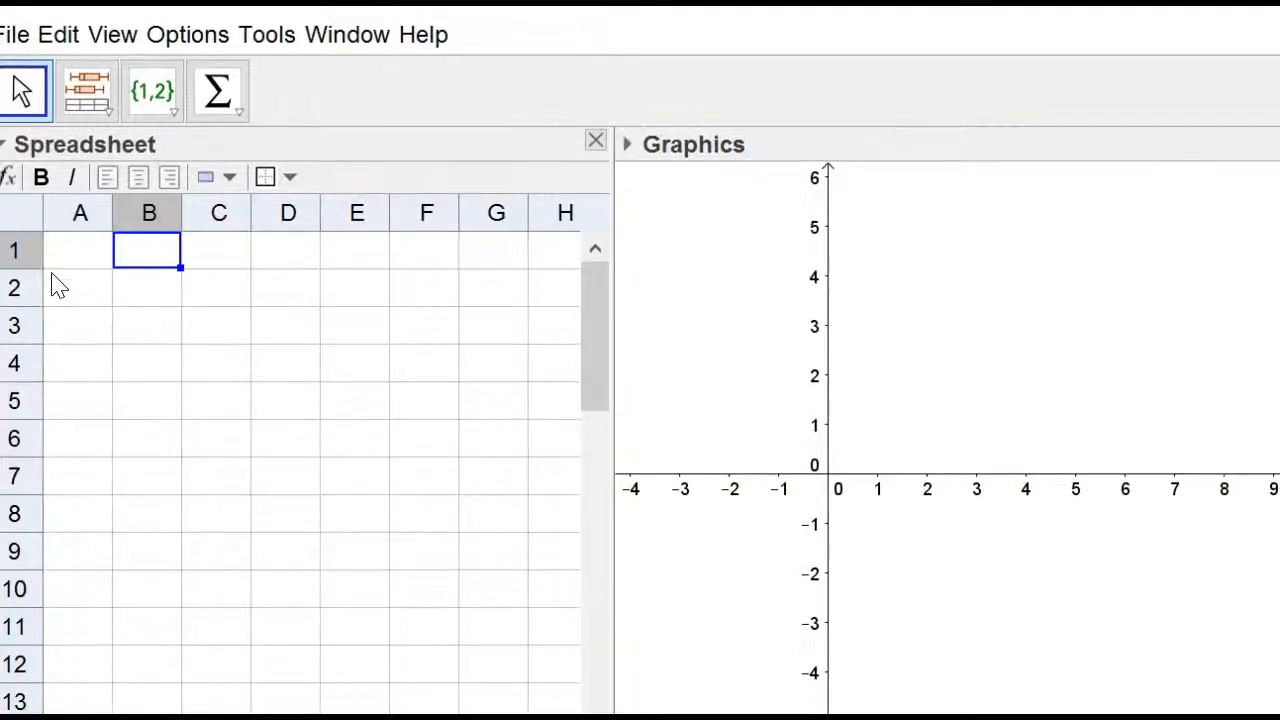
Paste the copied population data into column A of the GeoGebra spreadsheet.
right_click(82, 227)
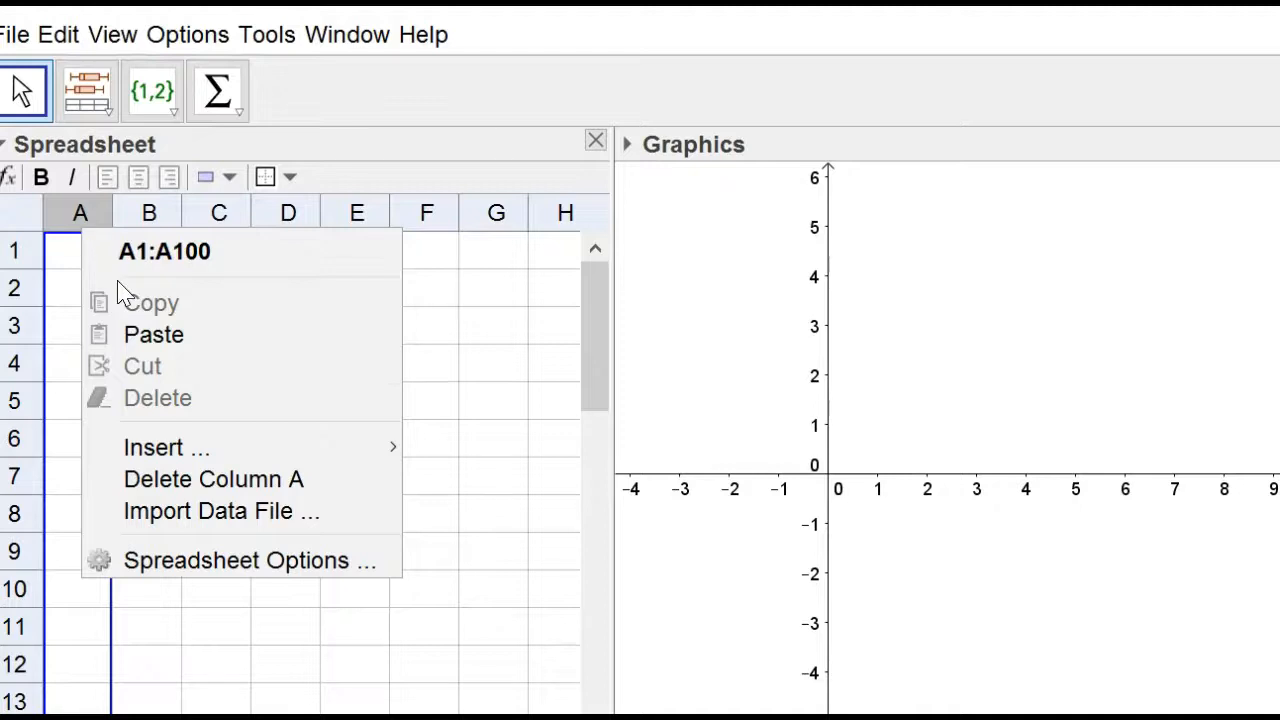
left_click(163, 340)
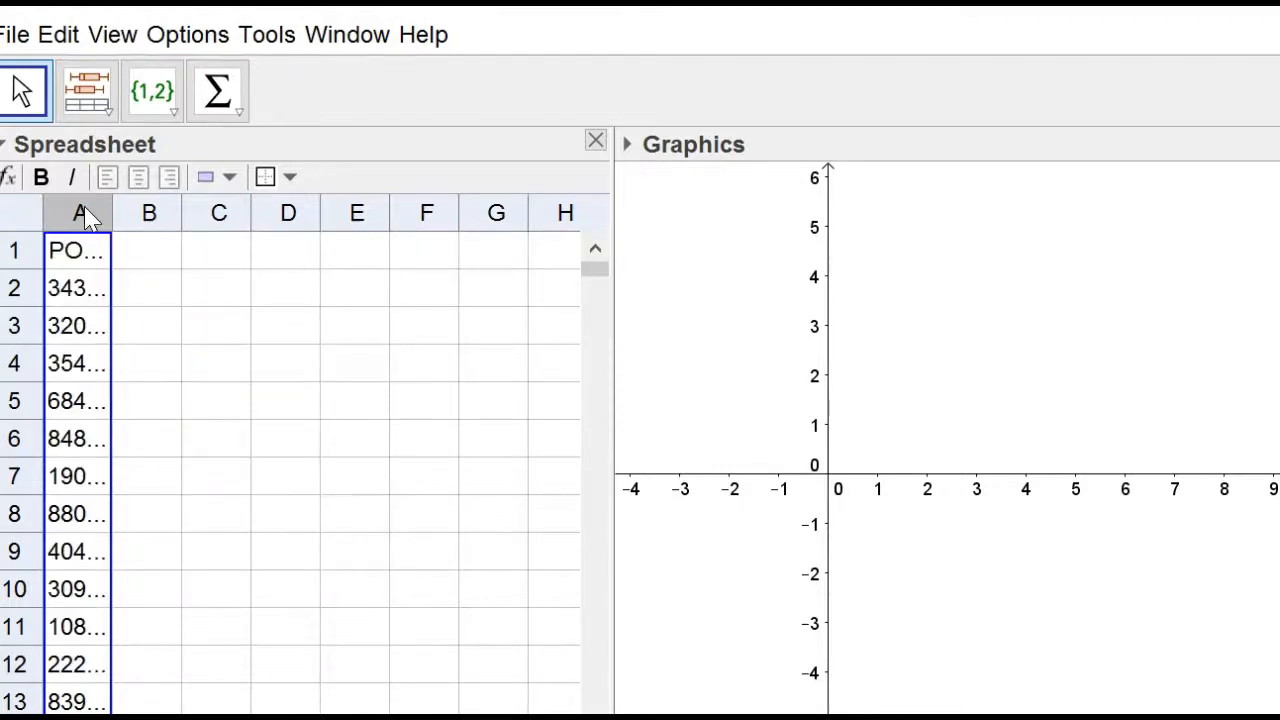
Select column A and run a One Variable Analysis on it.
left_click(109, 213)
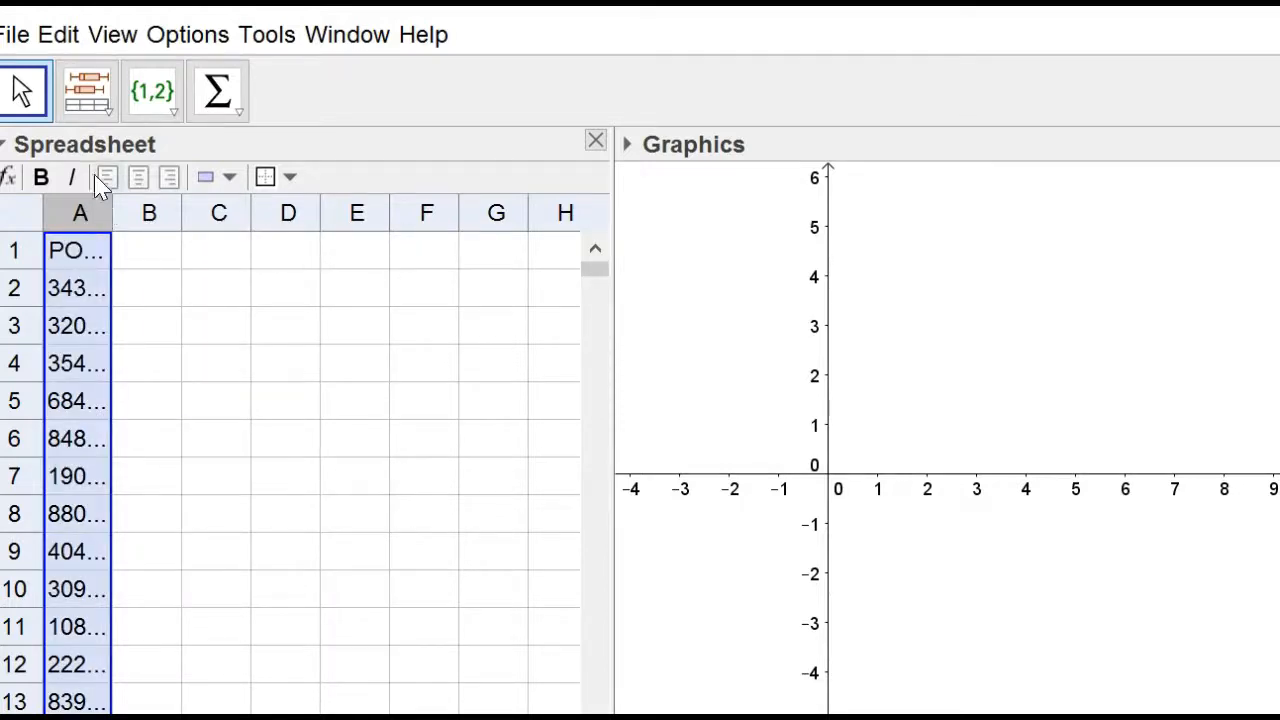
left_click(111, 114)
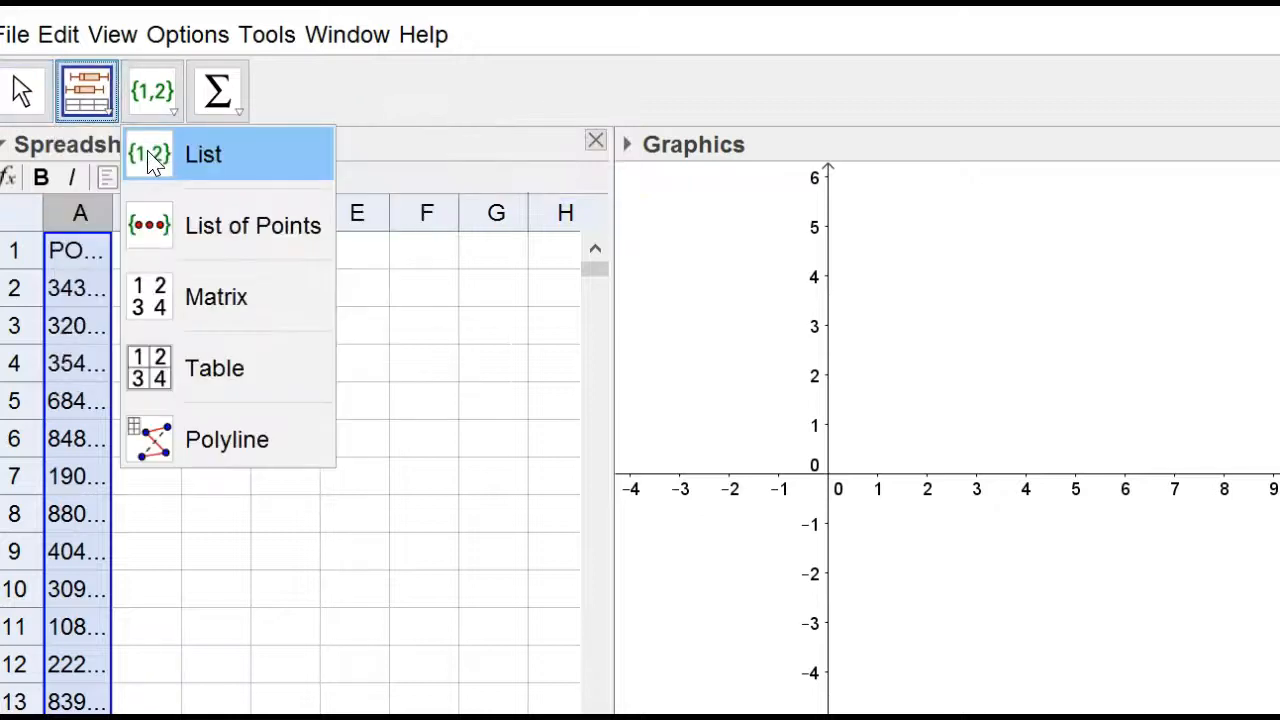
left_click(125, 160)
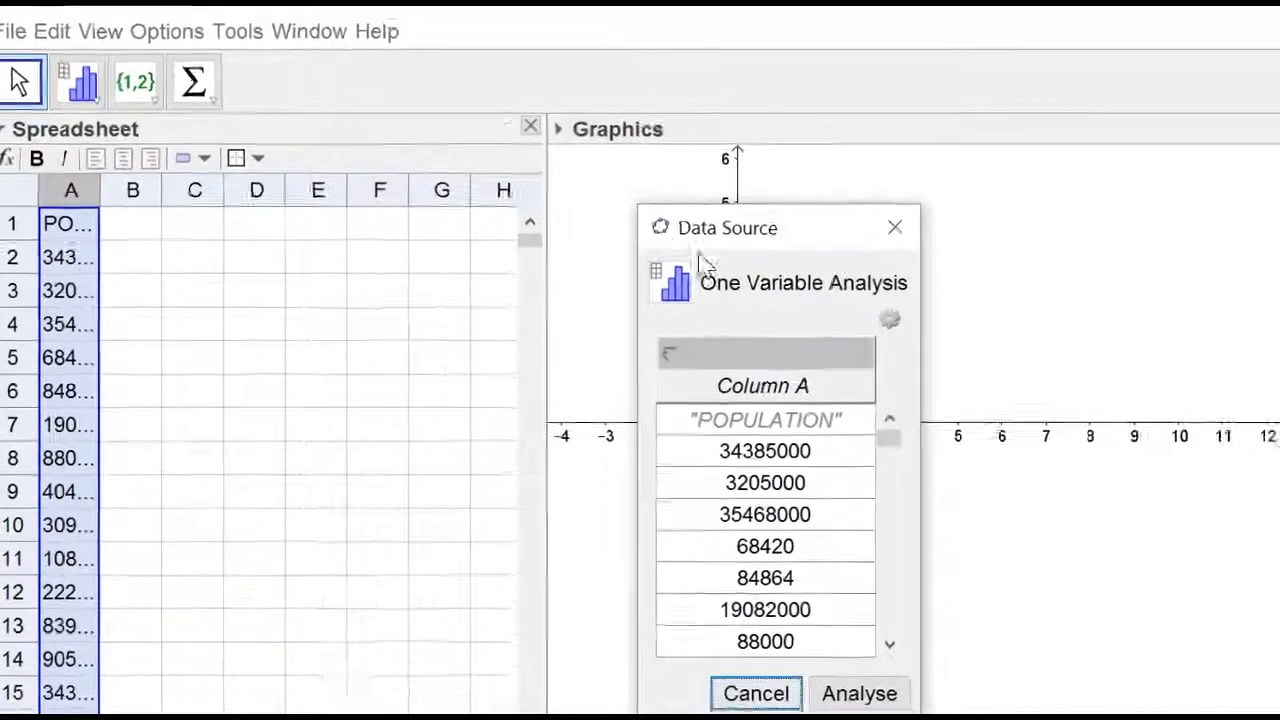
left_click(846, 670)
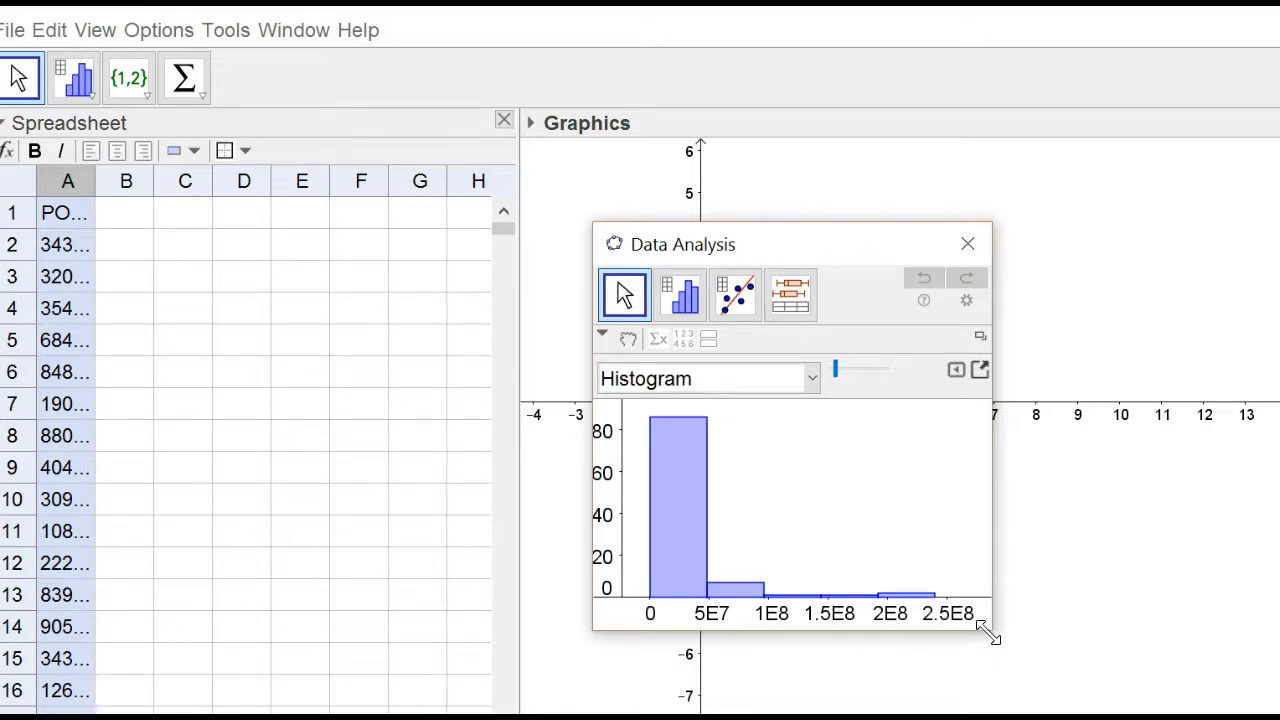
Enlarge the Data Analysis window and adjust the histogram's number of classes with the slider.
left_click_drag(990, 636, 1279, 719)
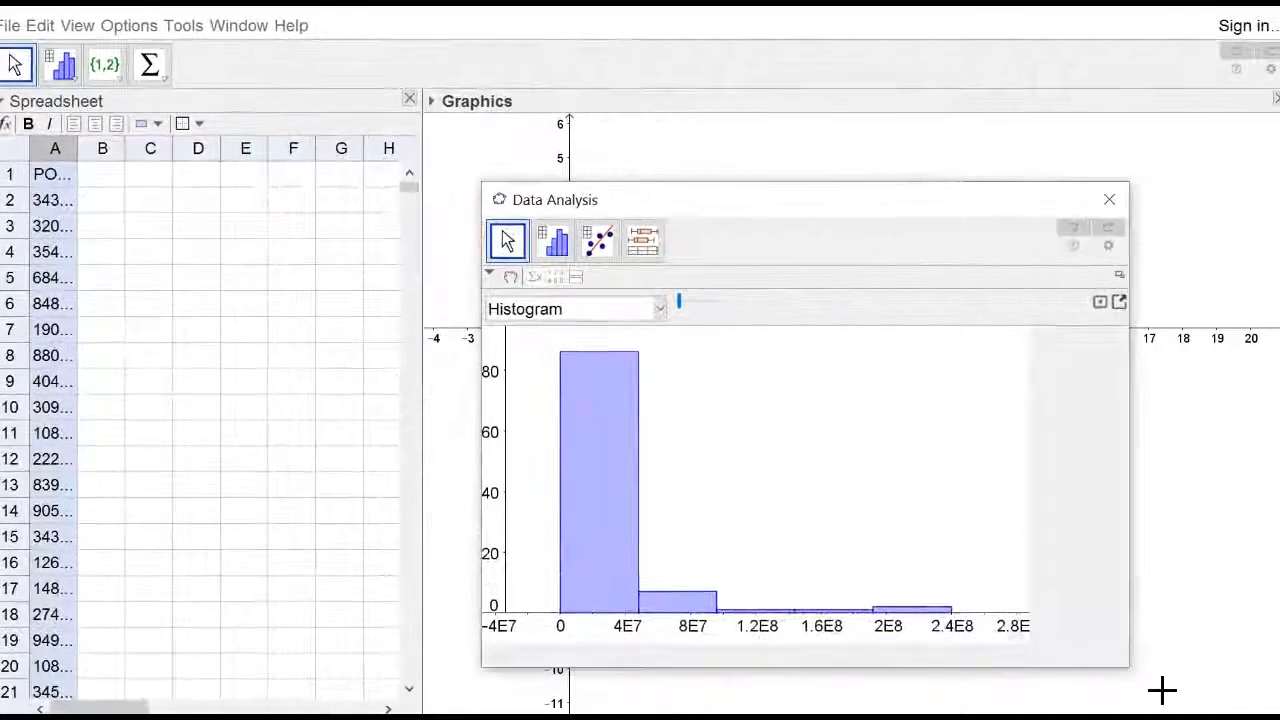
left_click(699, 303)
left_click(699, 303)
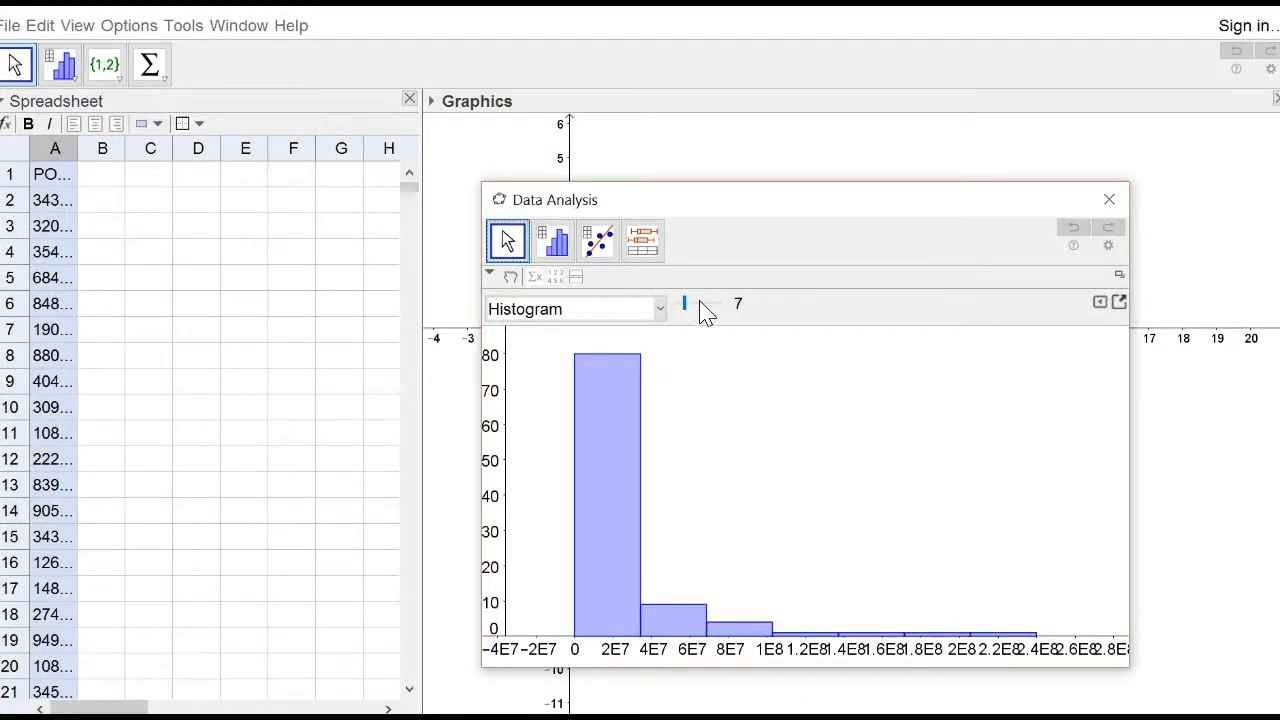
left_click(699, 303)
left_click(699, 303)
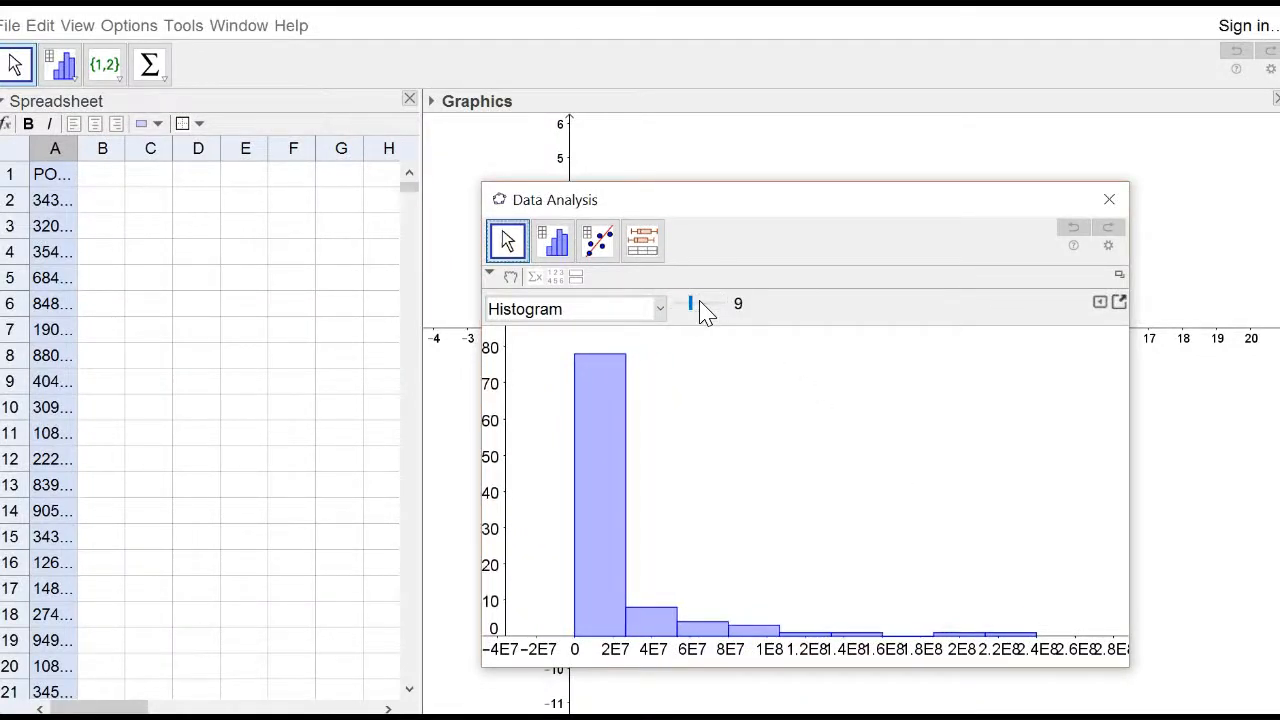
Show the data table beside the histogram, toggling the statistics panel on and off.
left_click(538, 280)
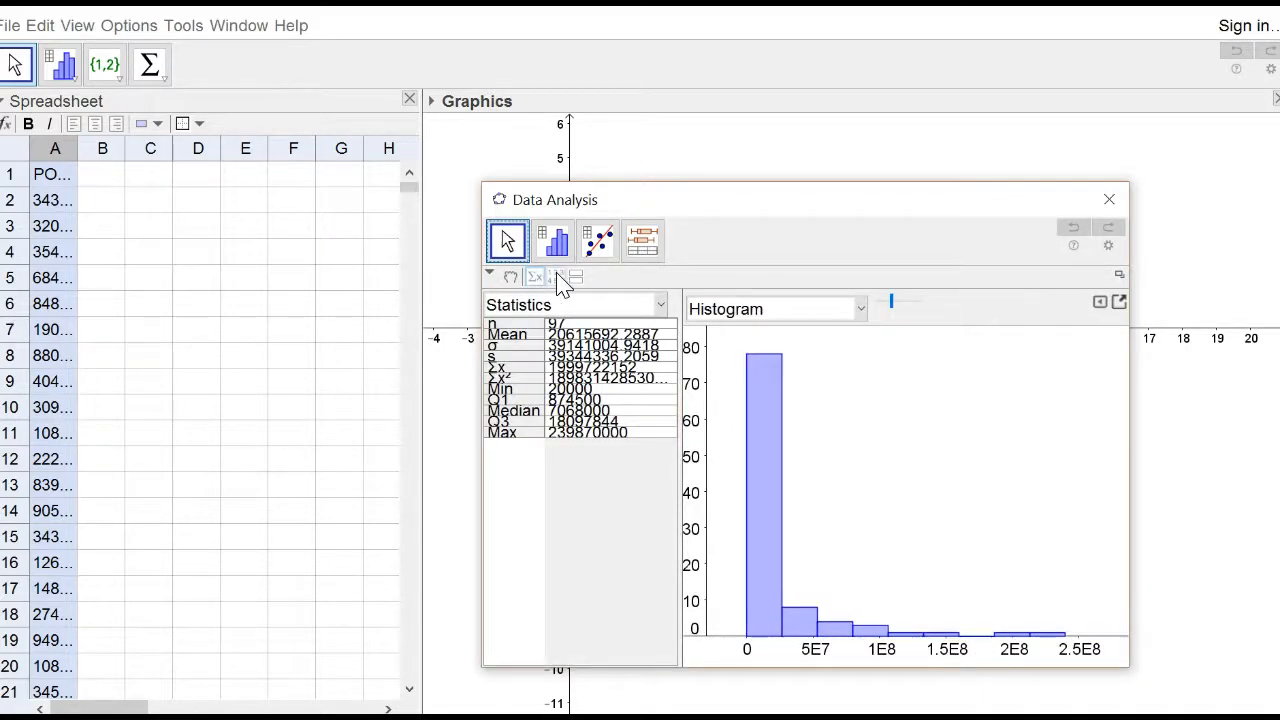
left_click(559, 279)
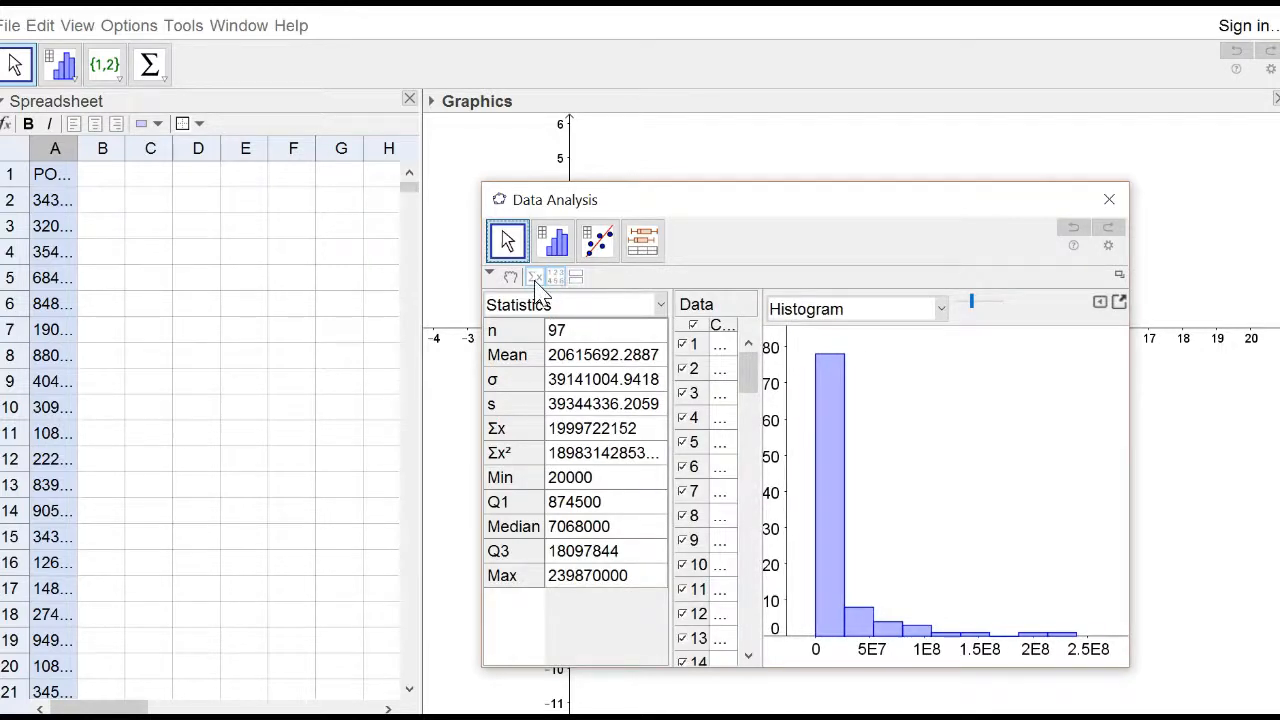
left_click(537, 282)
left_click(537, 284)
left_click(538, 286)
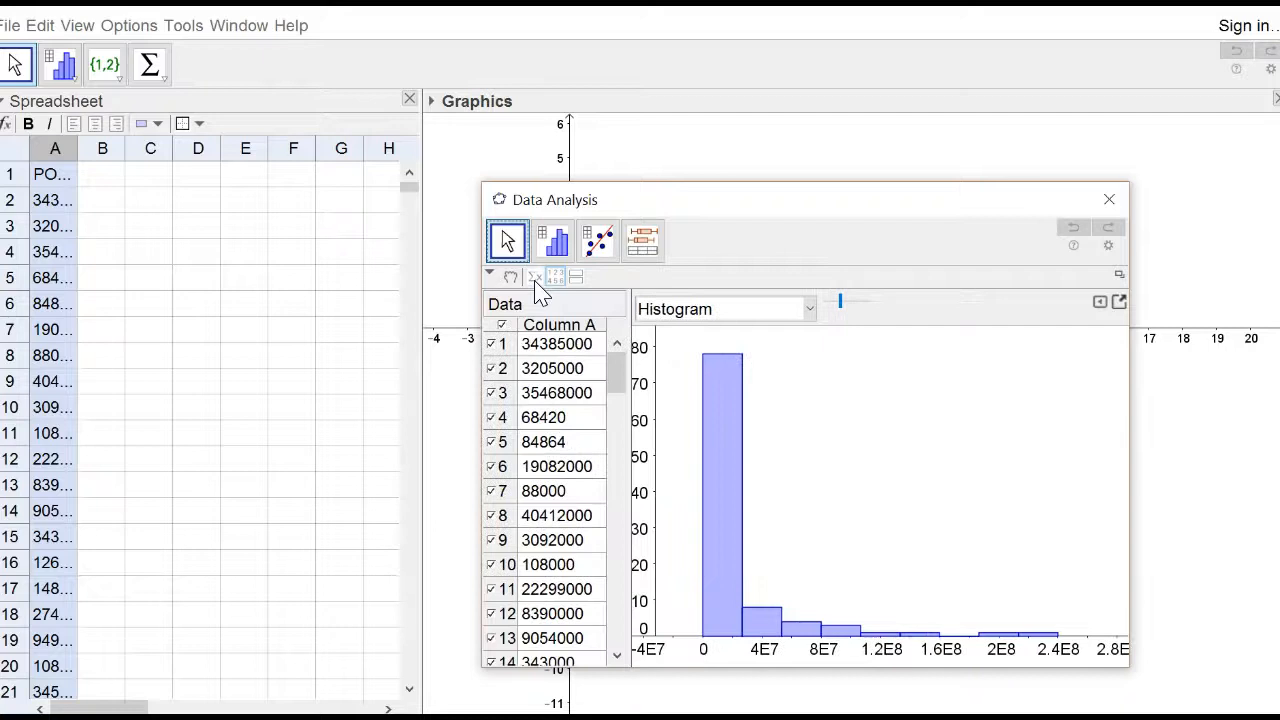
Add a second plot panel, switch the upper plot to Stem and Leaf Plot, enlarge it, and close the window.
left_click(586, 280)
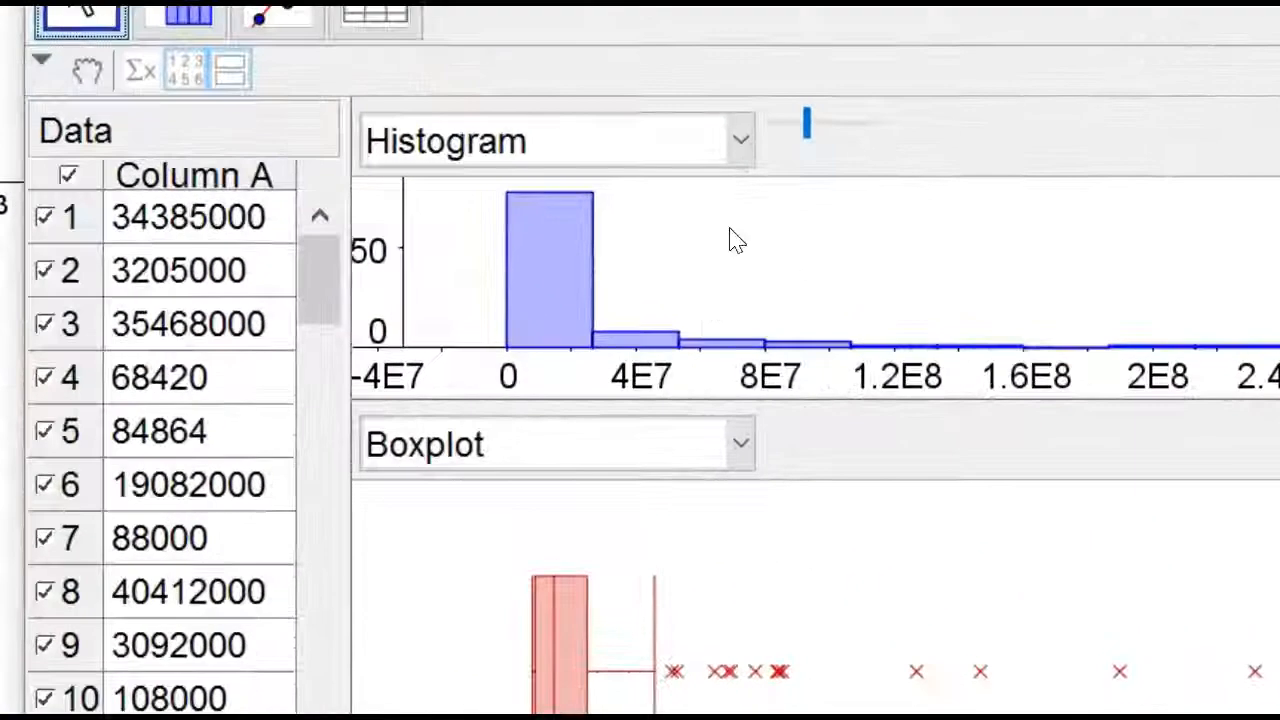
left_click(740, 148)
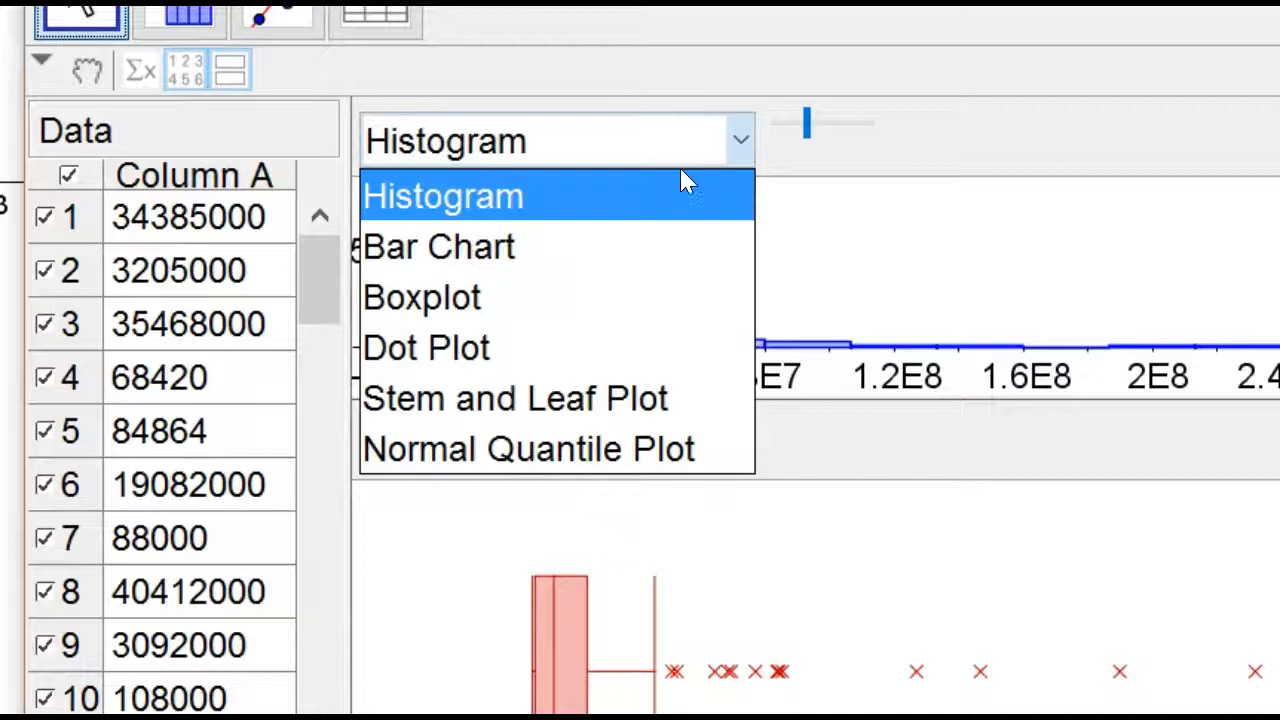
left_click(537, 392)
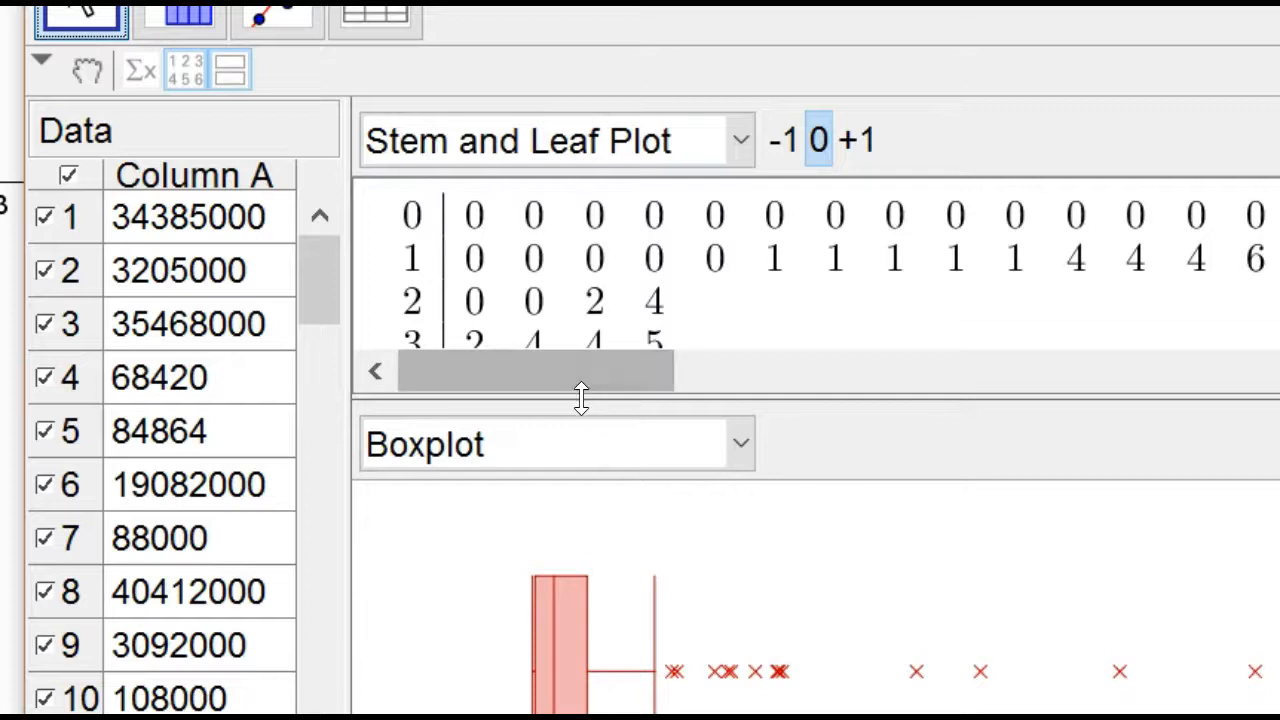
left_click_drag(580, 395, 545, 574)
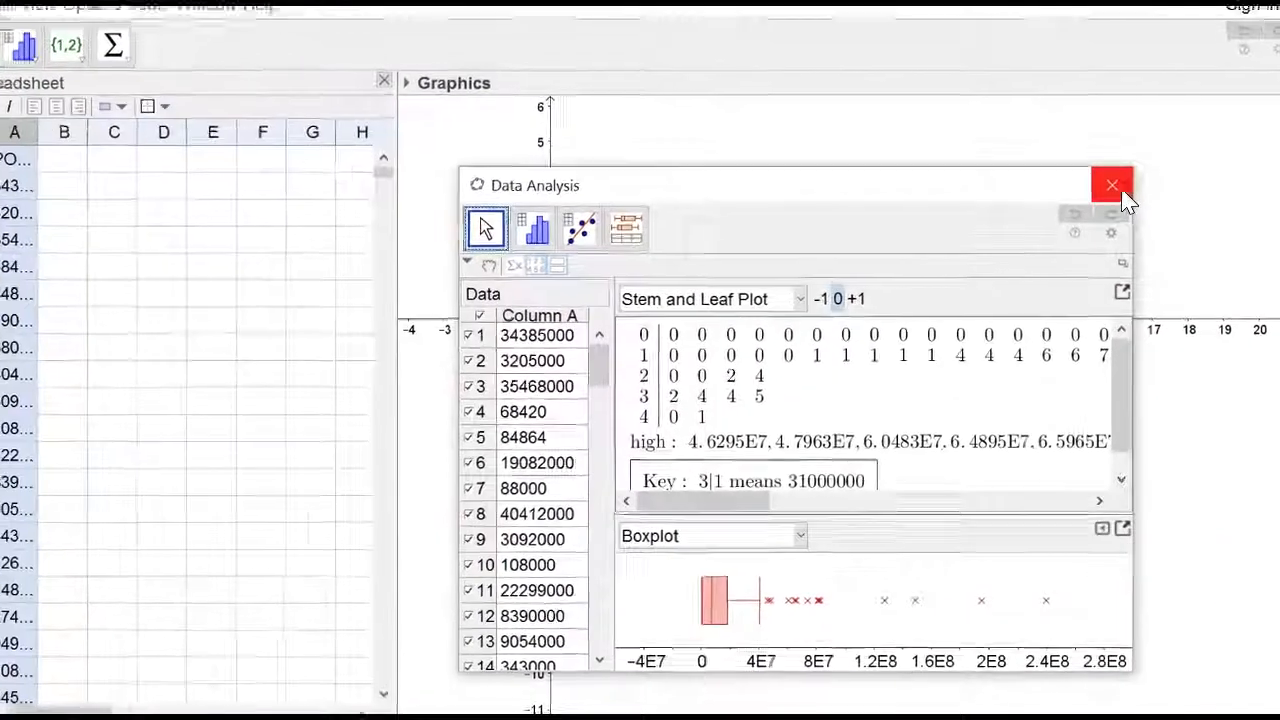
left_click(1131, 59)
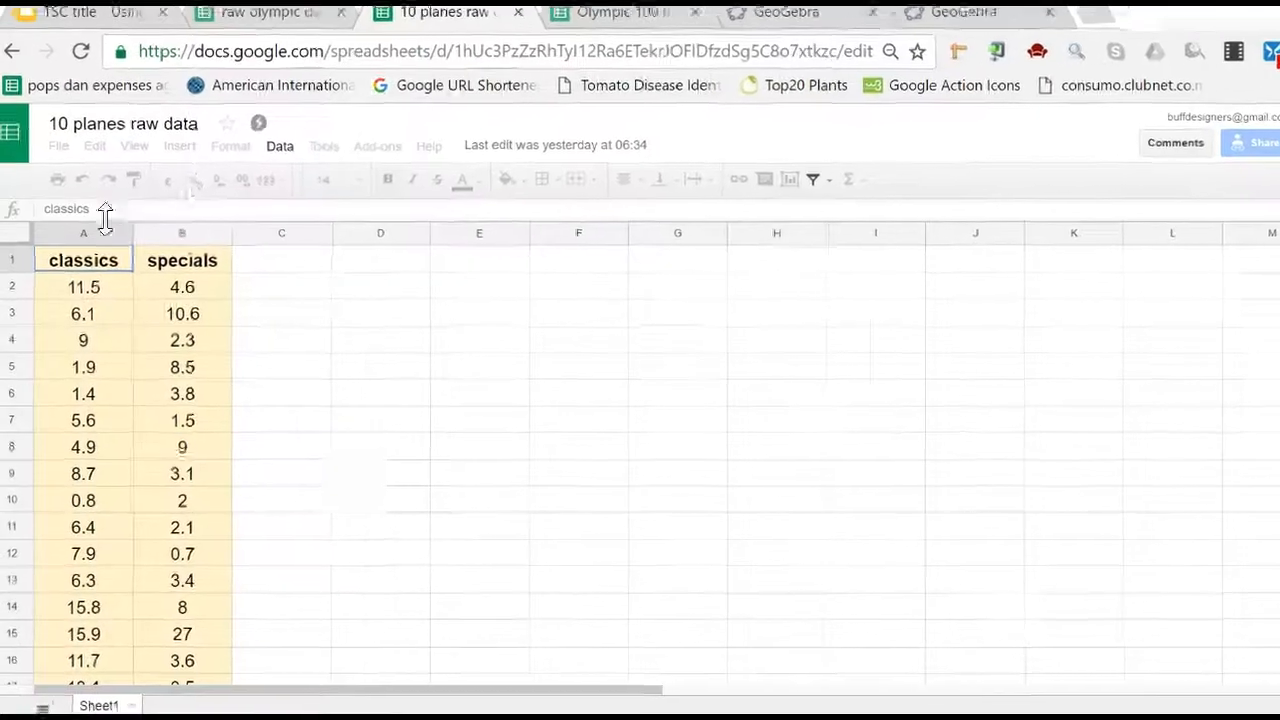
Copy the classics and specials columns from the Google Sheet and paste them into GeoGebra at cell B1.
left_click_drag(96, 233, 147, 233)
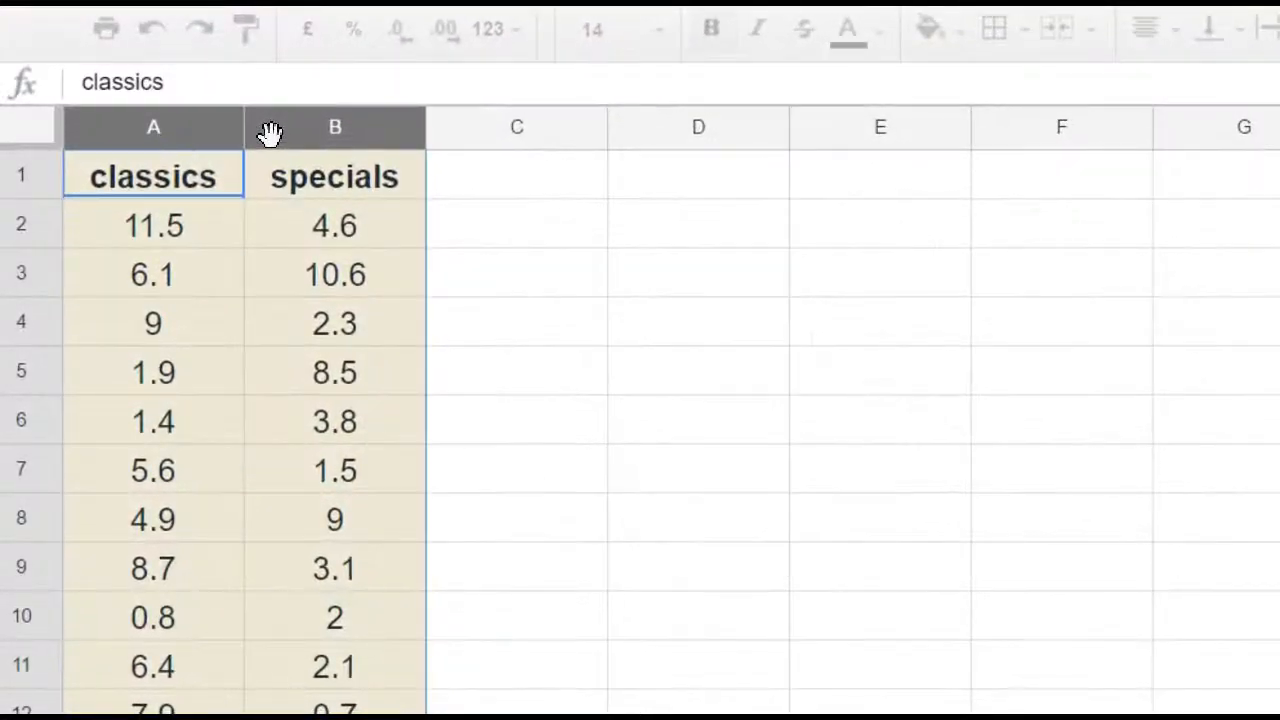
key("ctrl+c")
key("alt+Tab")
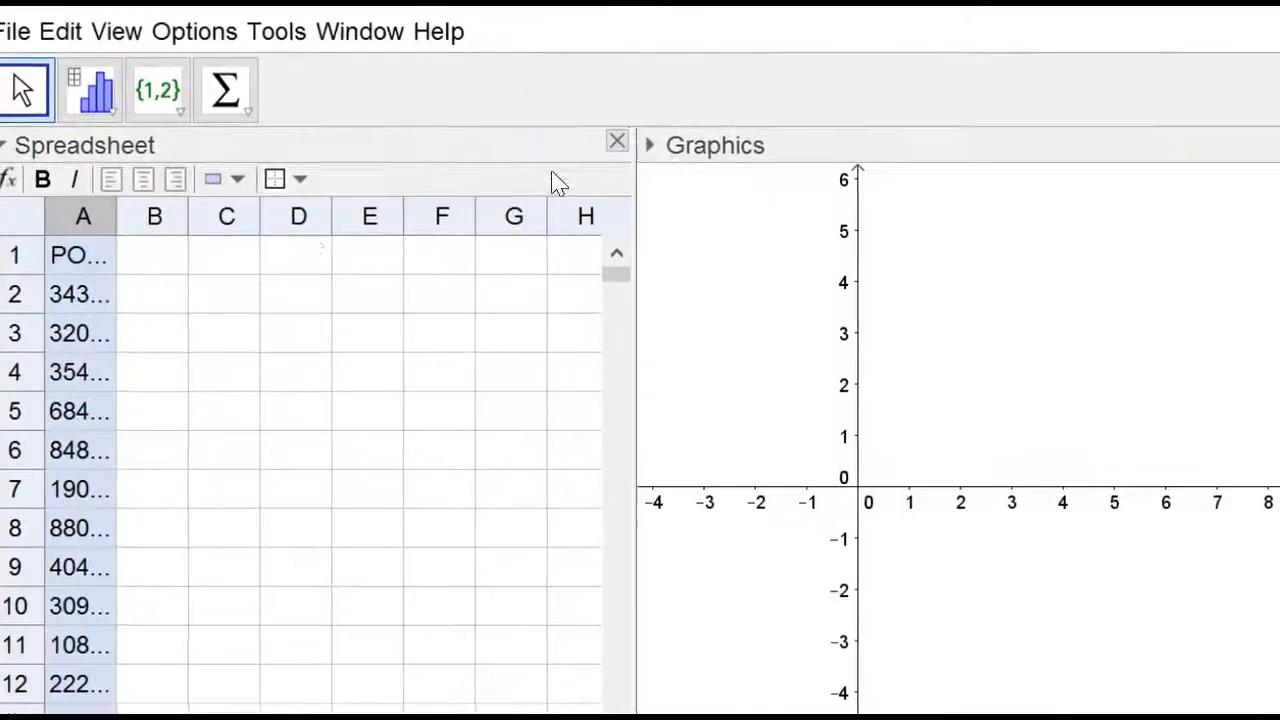
left_click(161, 259)
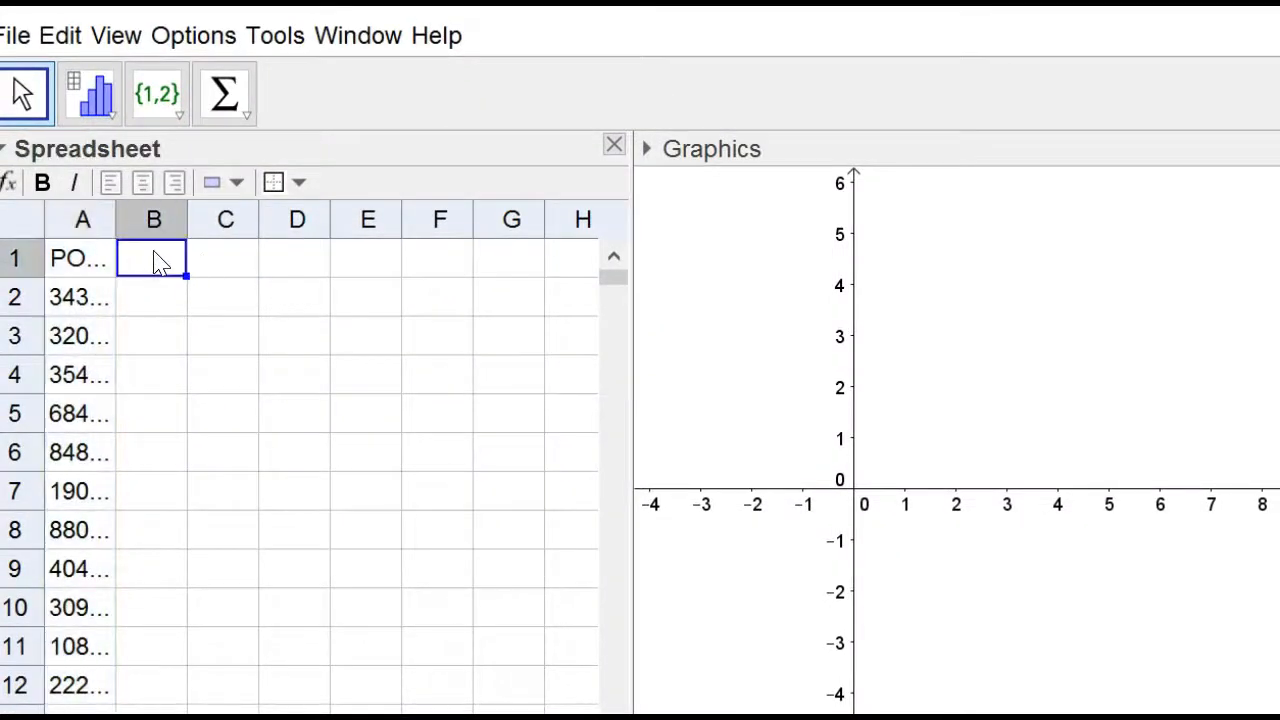
right_click(157, 260)
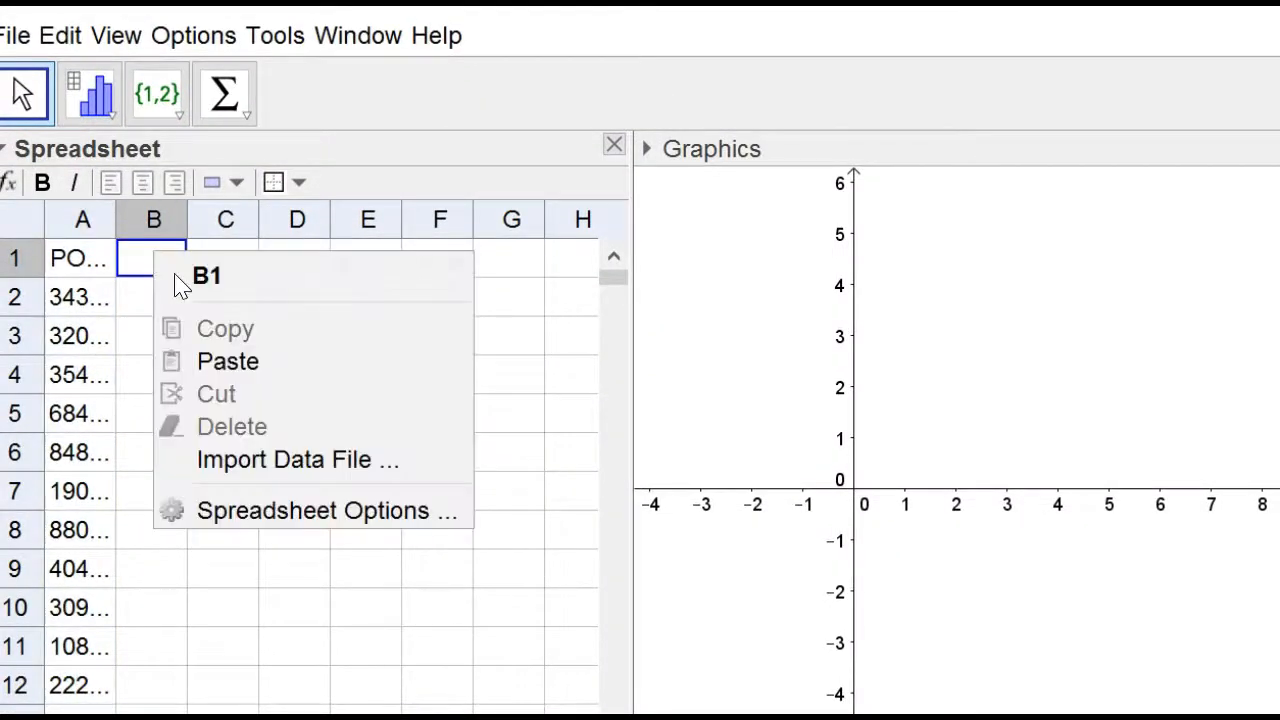
left_click(230, 360)
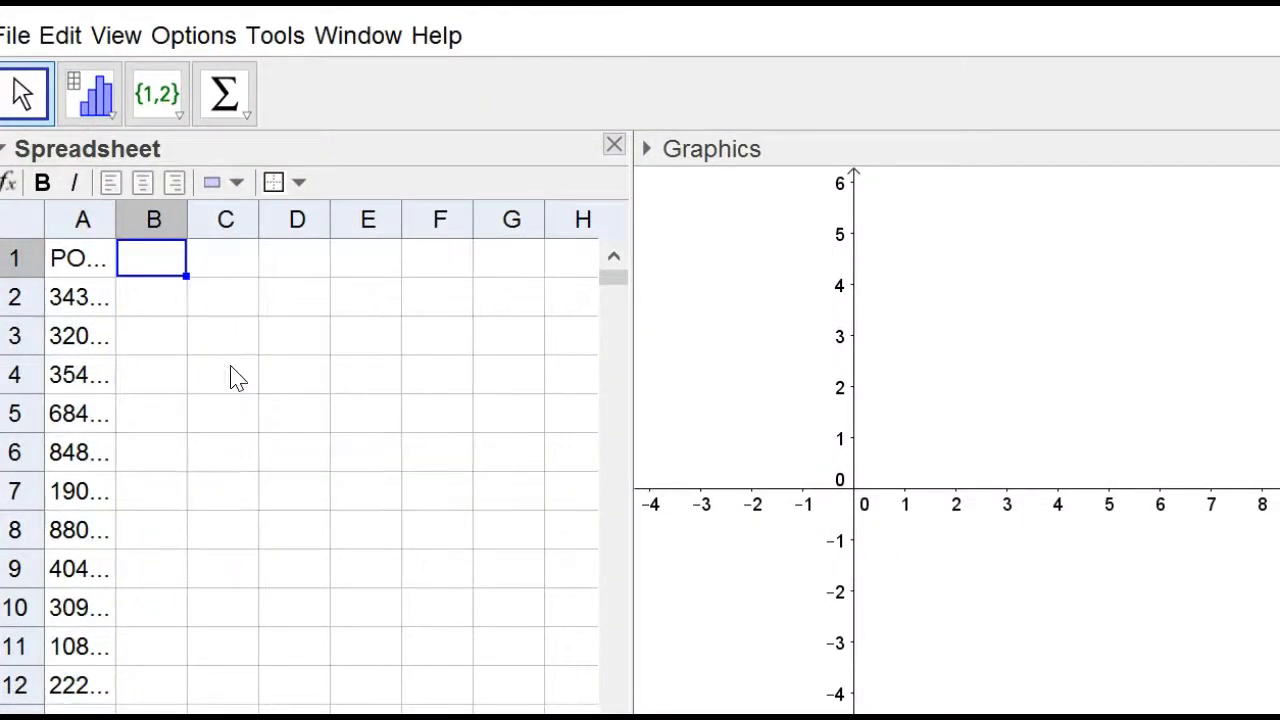
Select columns B and C and run a Multiple Variable Analysis to produce stacked boxplots.
left_click(155, 221)
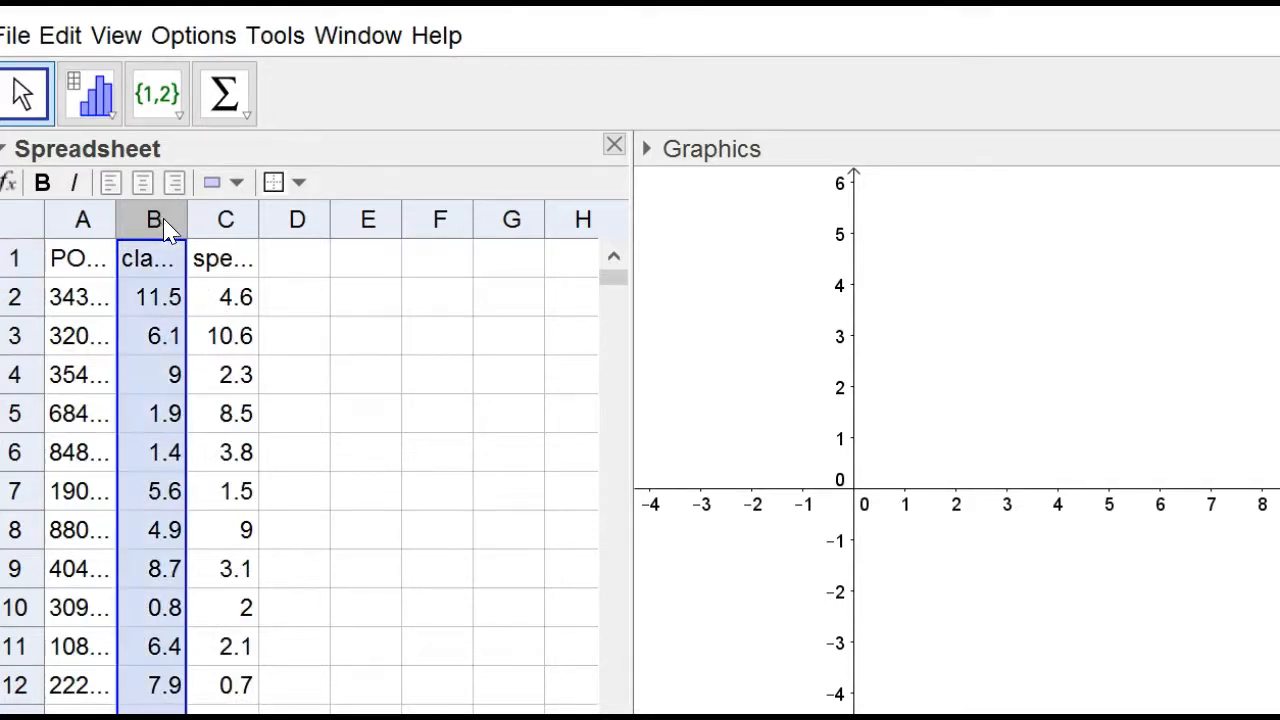
left_click_drag(165, 228, 200, 223)
left_click(113, 120)
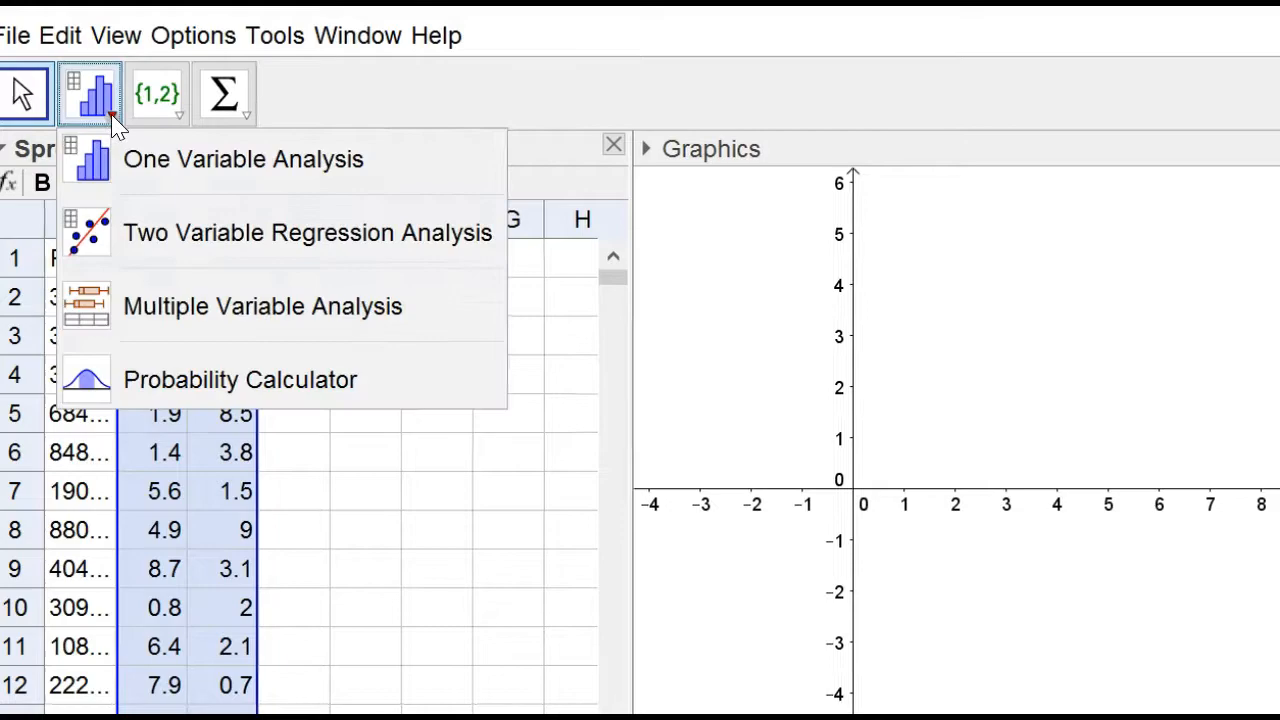
left_click(170, 306)
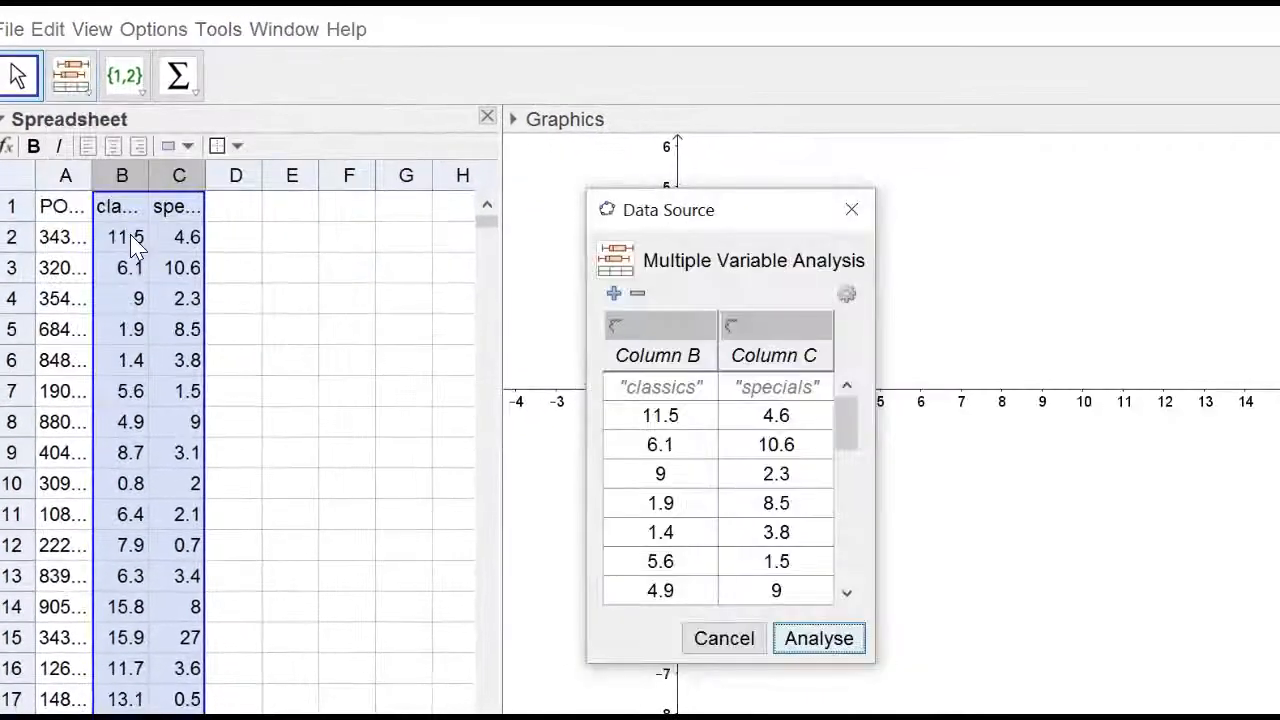
left_click(840, 638)
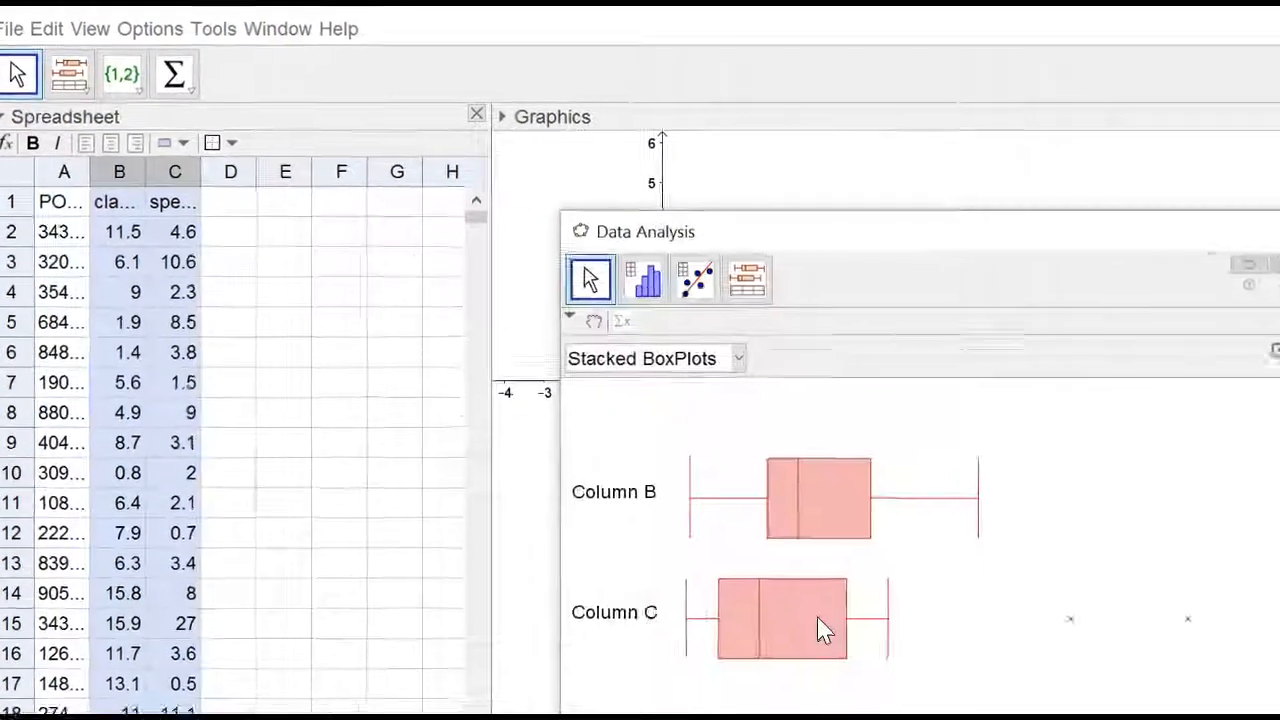
left_click_drag(890, 240, 672, 214)
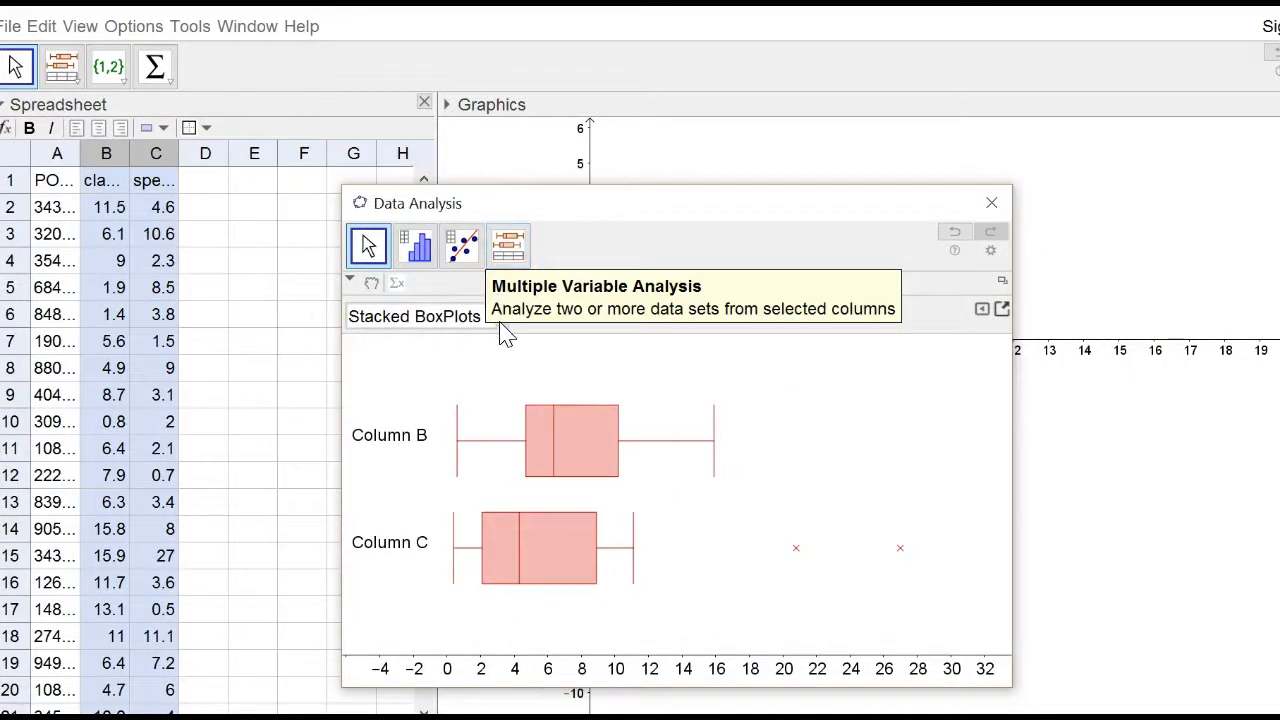
Show the summary statistics table beneath the stacked boxplots.
left_click(241, 239)
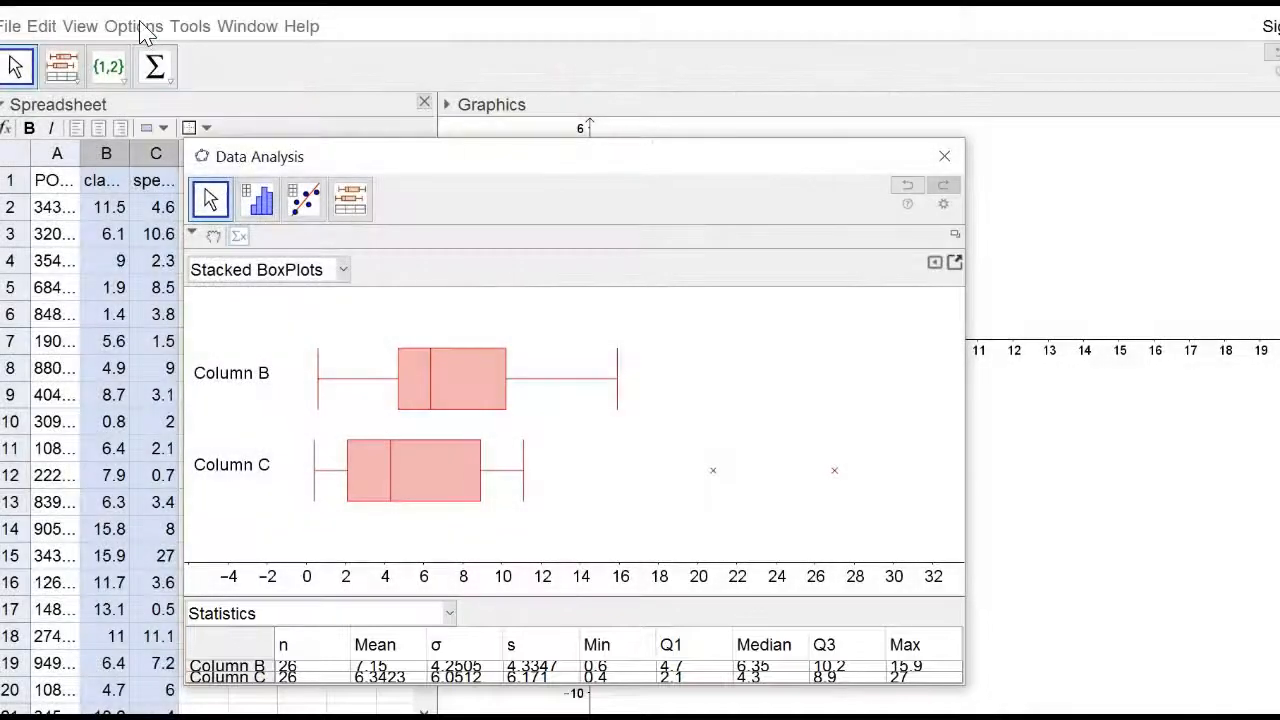
left_click(141, 24)
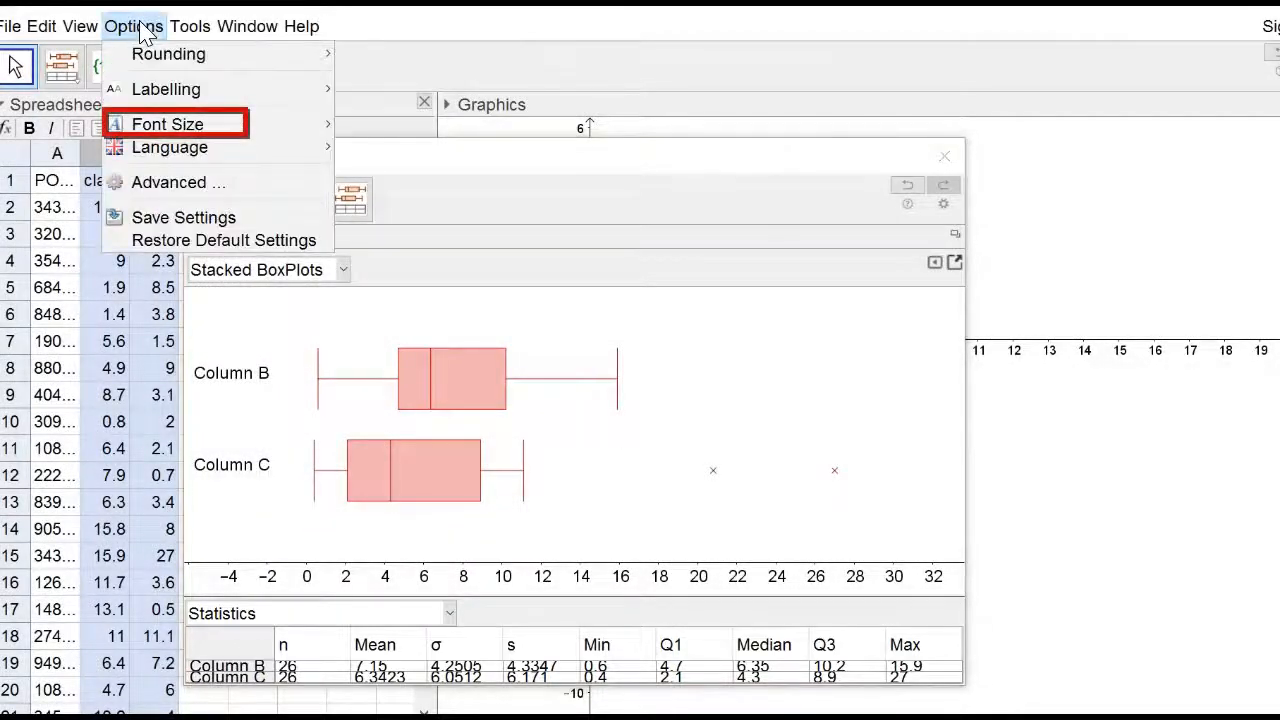
left_click(486, 643)
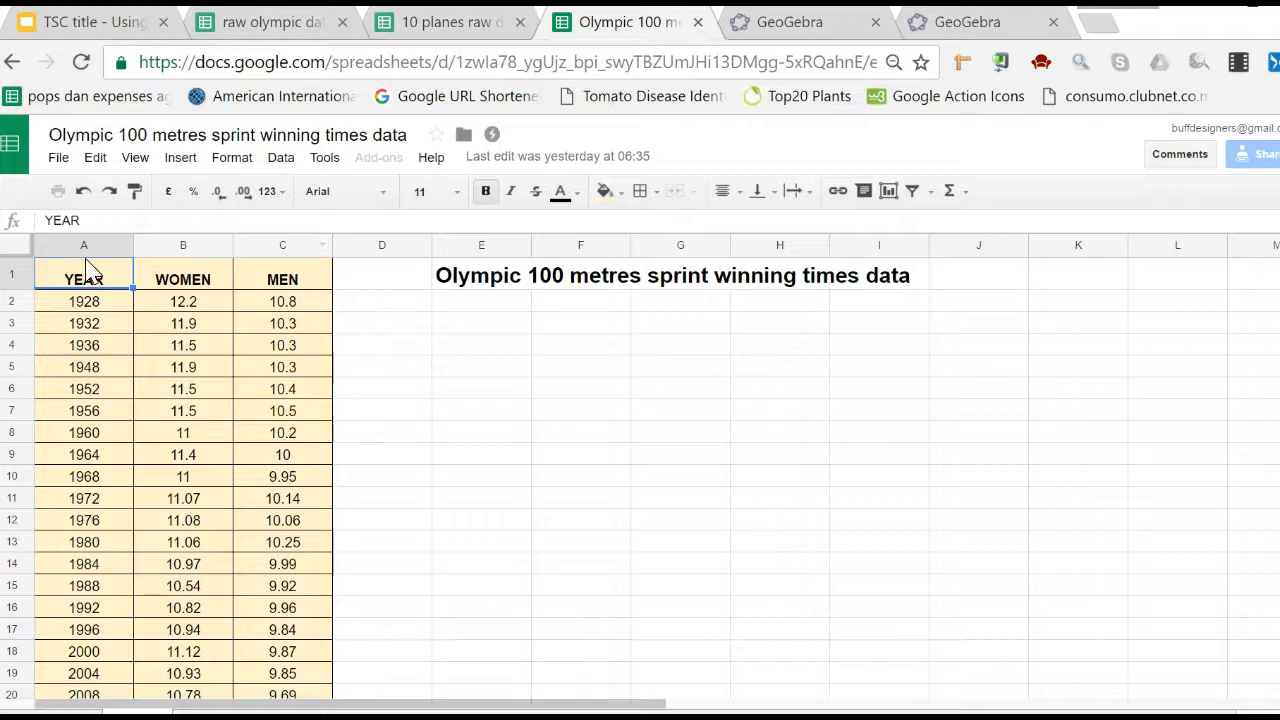
Close the analysis window, copy the YEAR and WOMEN columns from the Olympic sprint sheet, and paste them into GeoGebra at cell E1.
left_click_drag(86, 255, 135, 245)
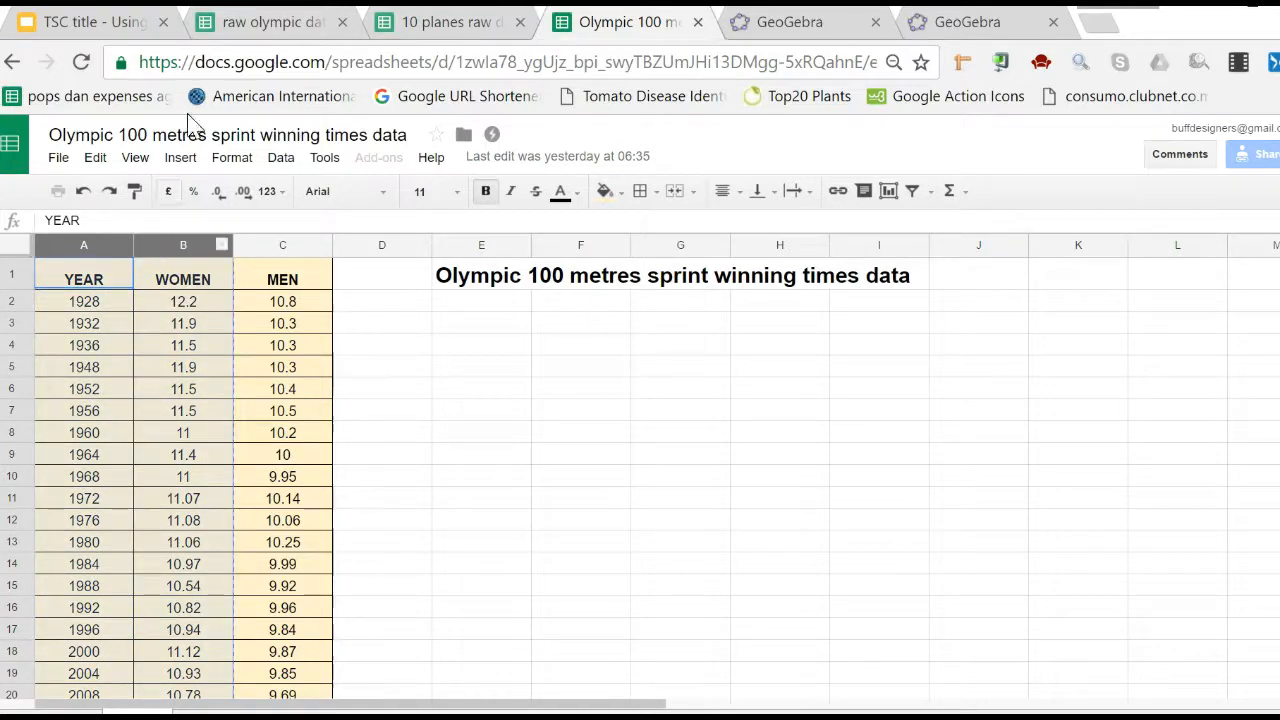
key("alt+Tab")
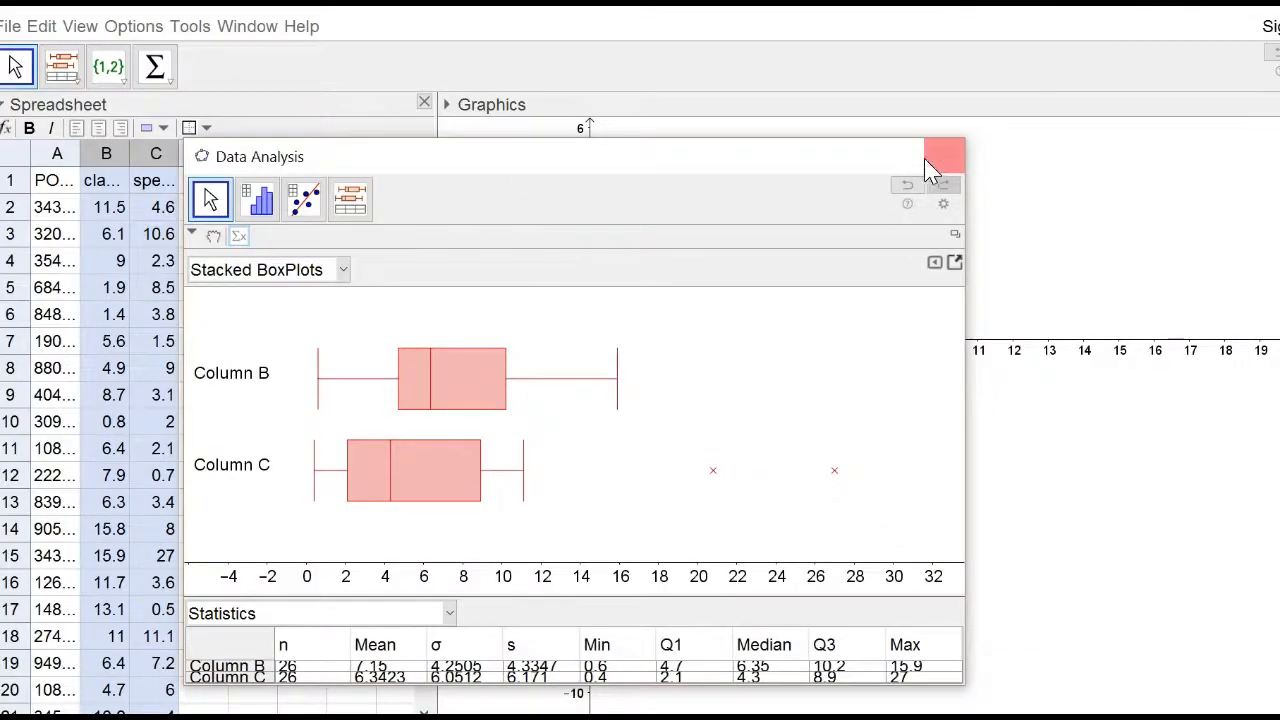
left_click(949, 157)
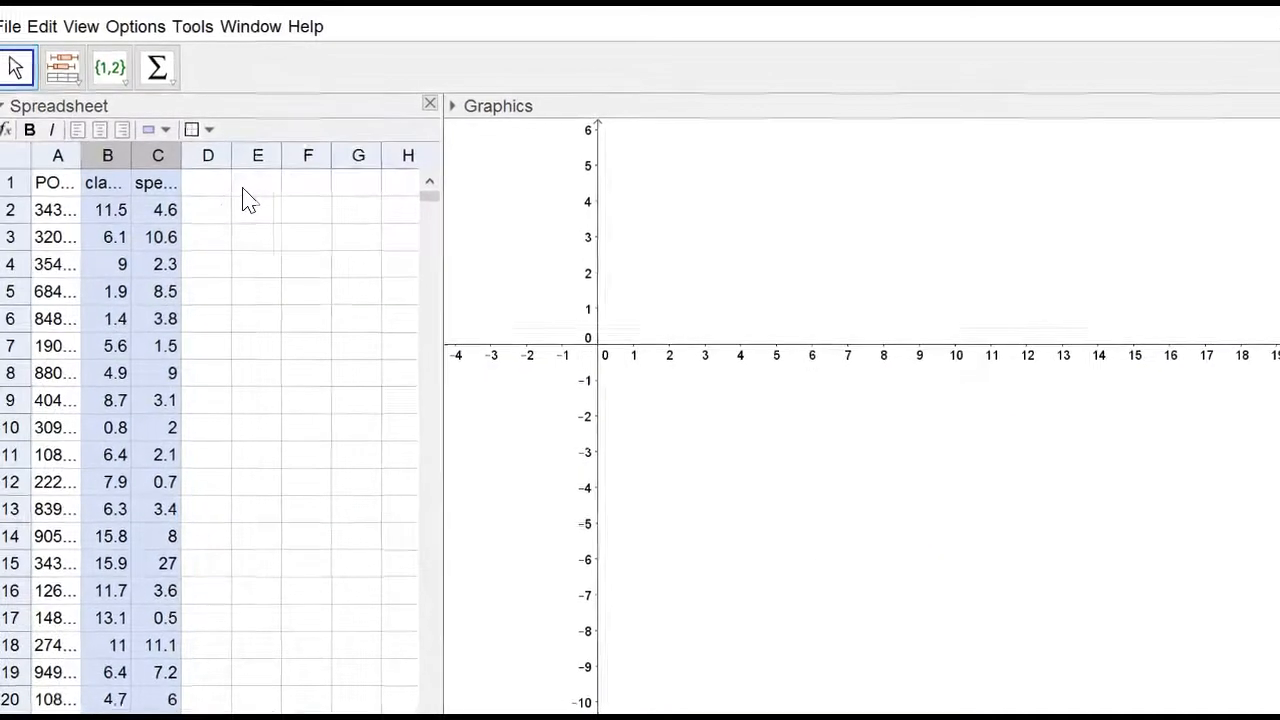
left_click(251, 189)
key("ctrl+v")
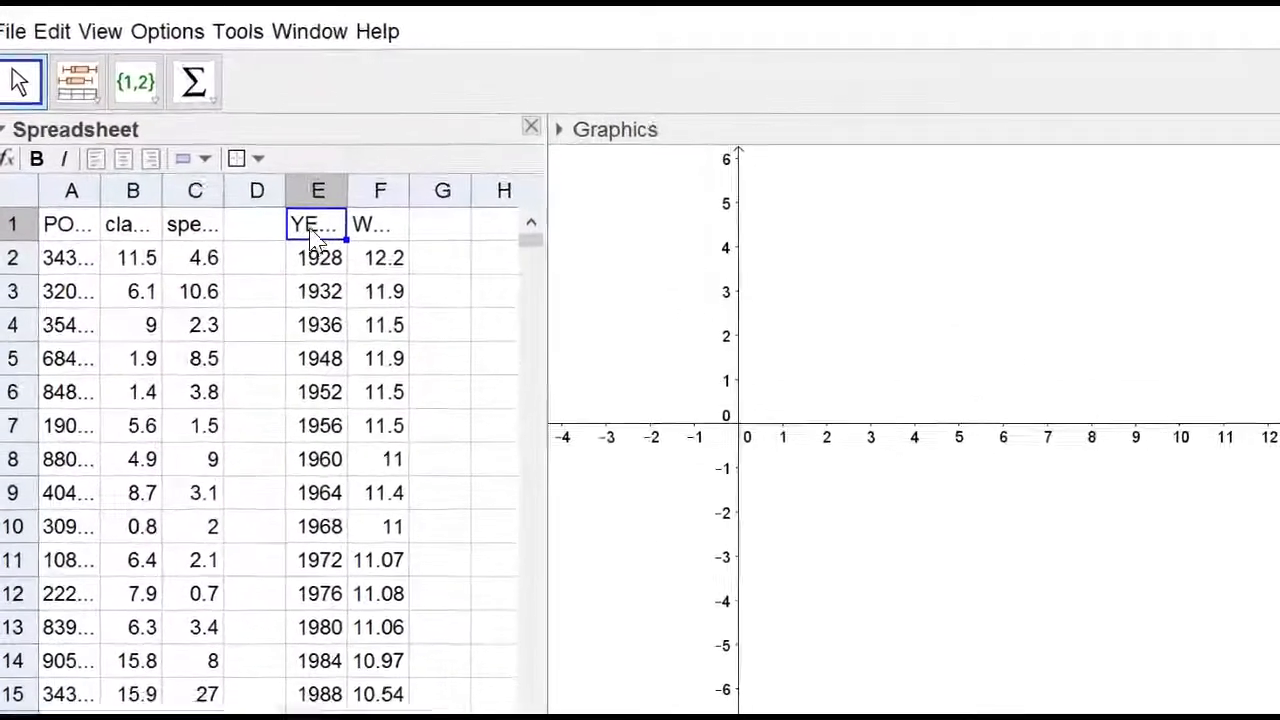
Select columns E and F and run a Two Variable Regression Analysis to produce a scatterplot.
left_click_drag(345, 214, 409, 214)
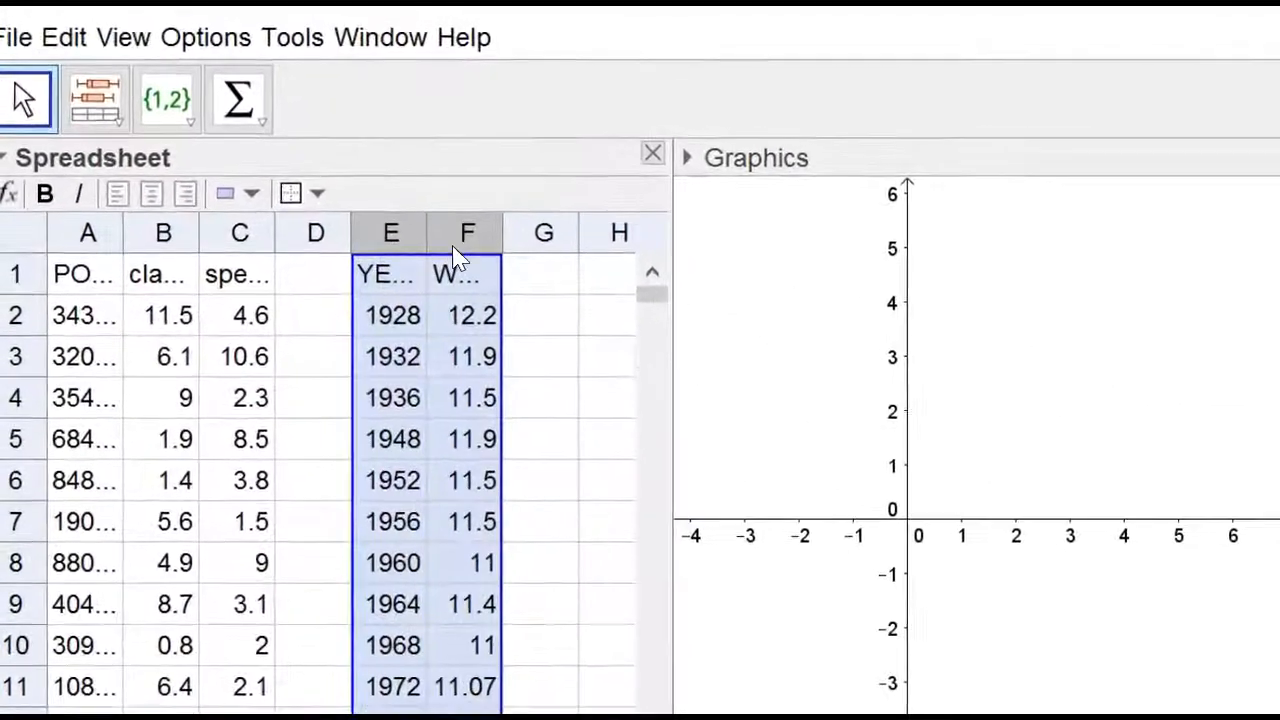
left_click(128, 124)
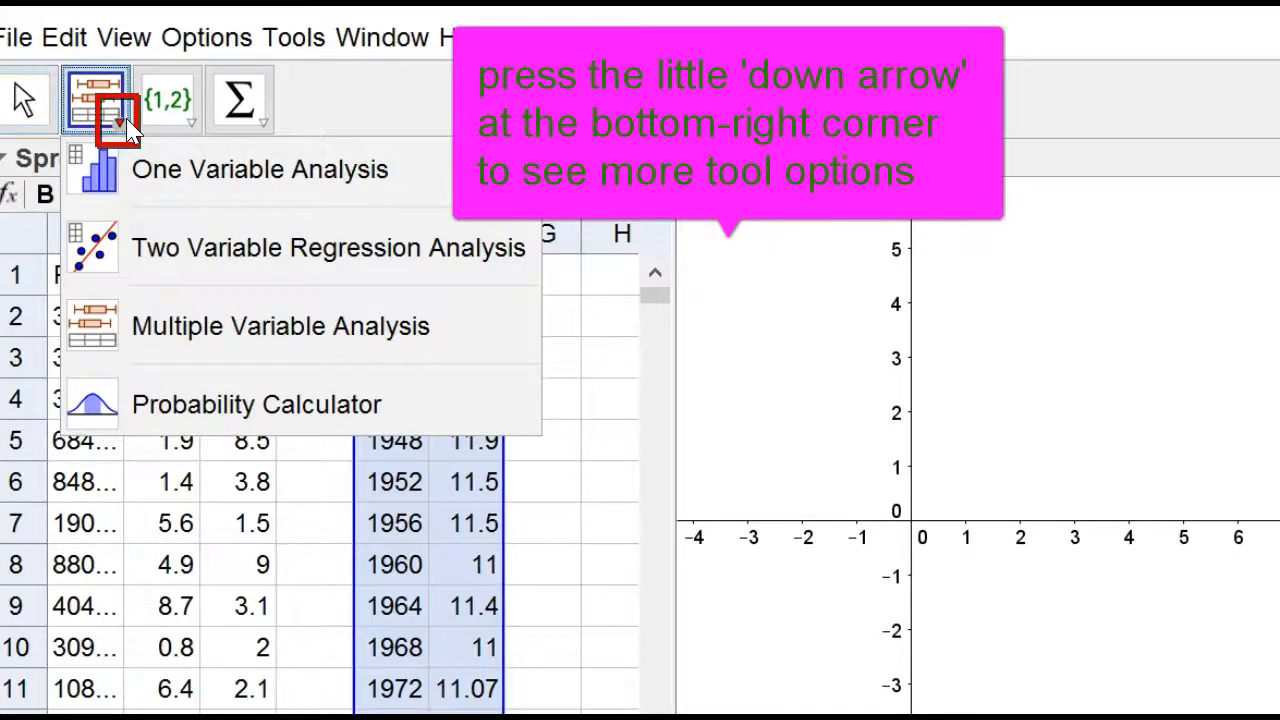
left_click(192, 255)
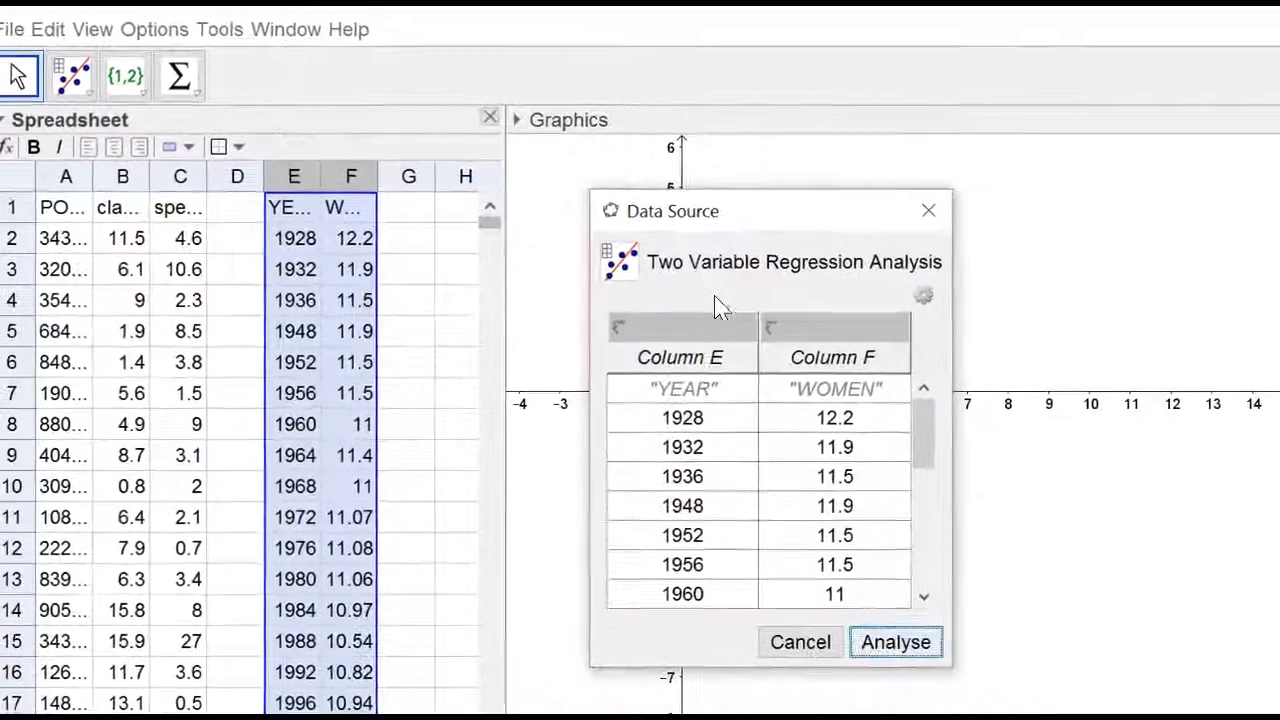
left_click(900, 640)
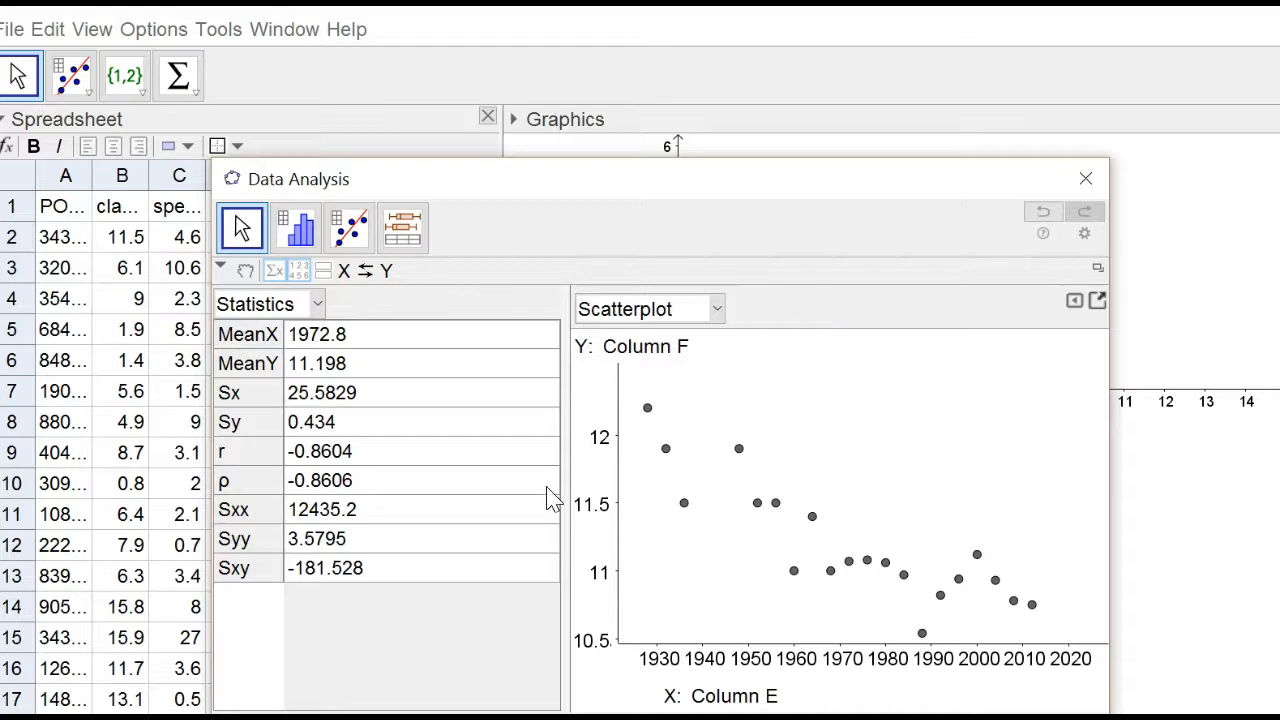
Switch the side panel between data and statistics views, then hide it so only the scatterplot shows.
left_click(273, 277)
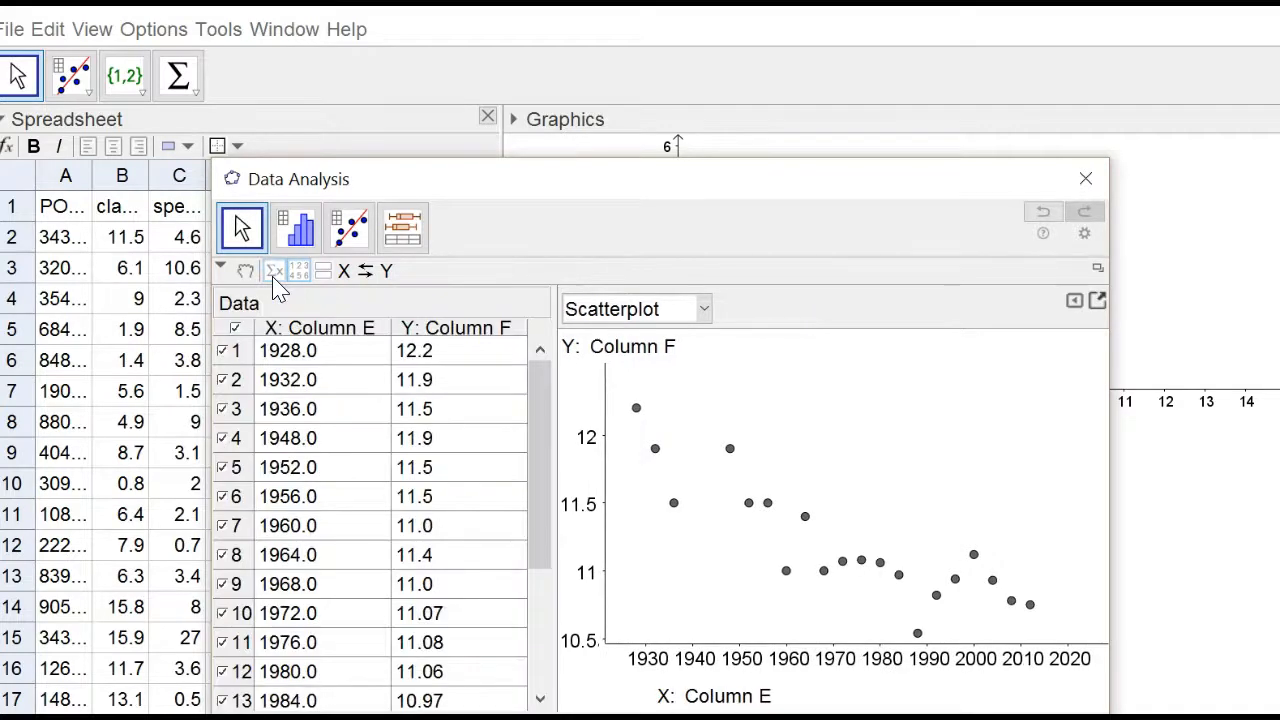
left_click(273, 277)
left_click(299, 272)
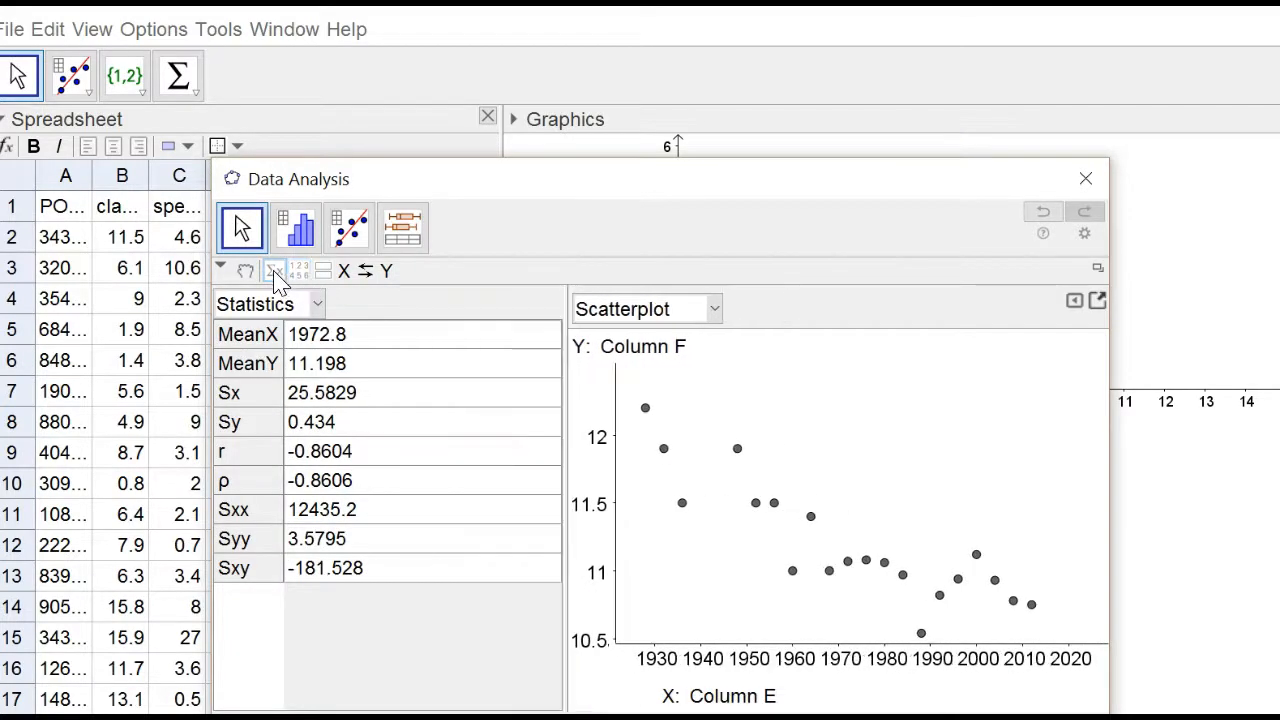
left_click(275, 273)
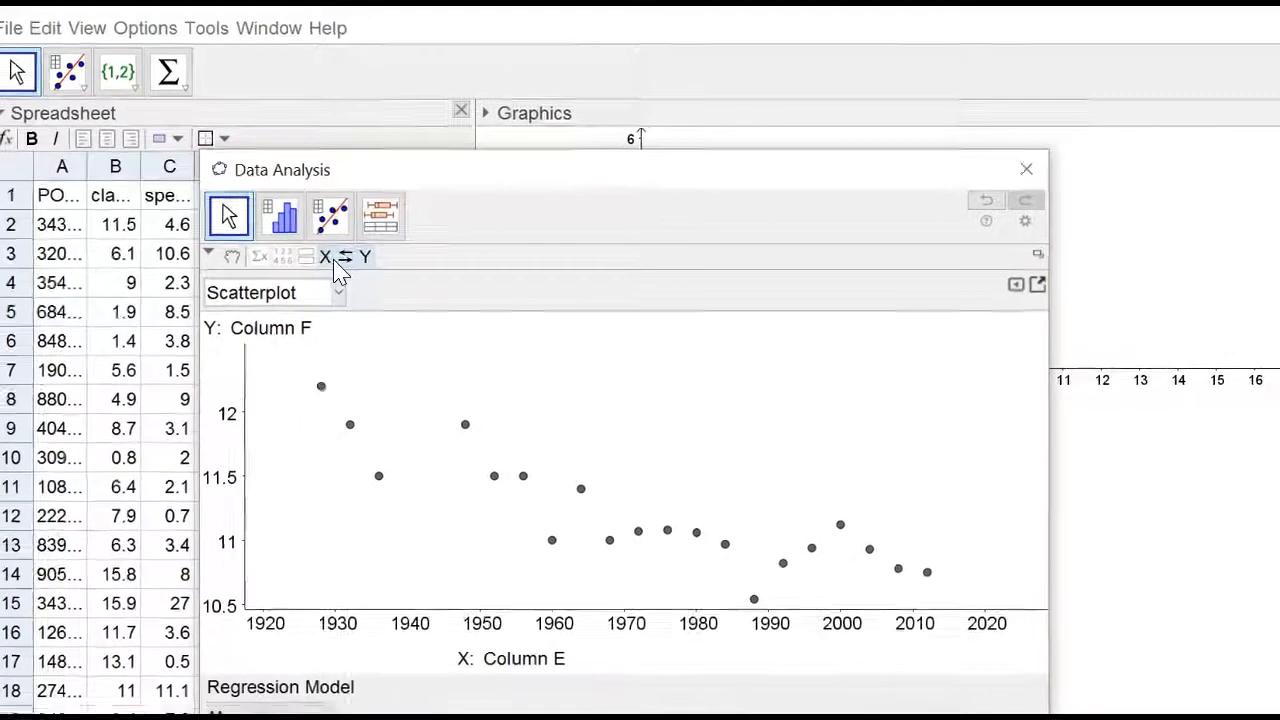
Fit a Linear regression model to the scatterplot and evaluate it symbolically at x = 1960.
left_click(302, 664)
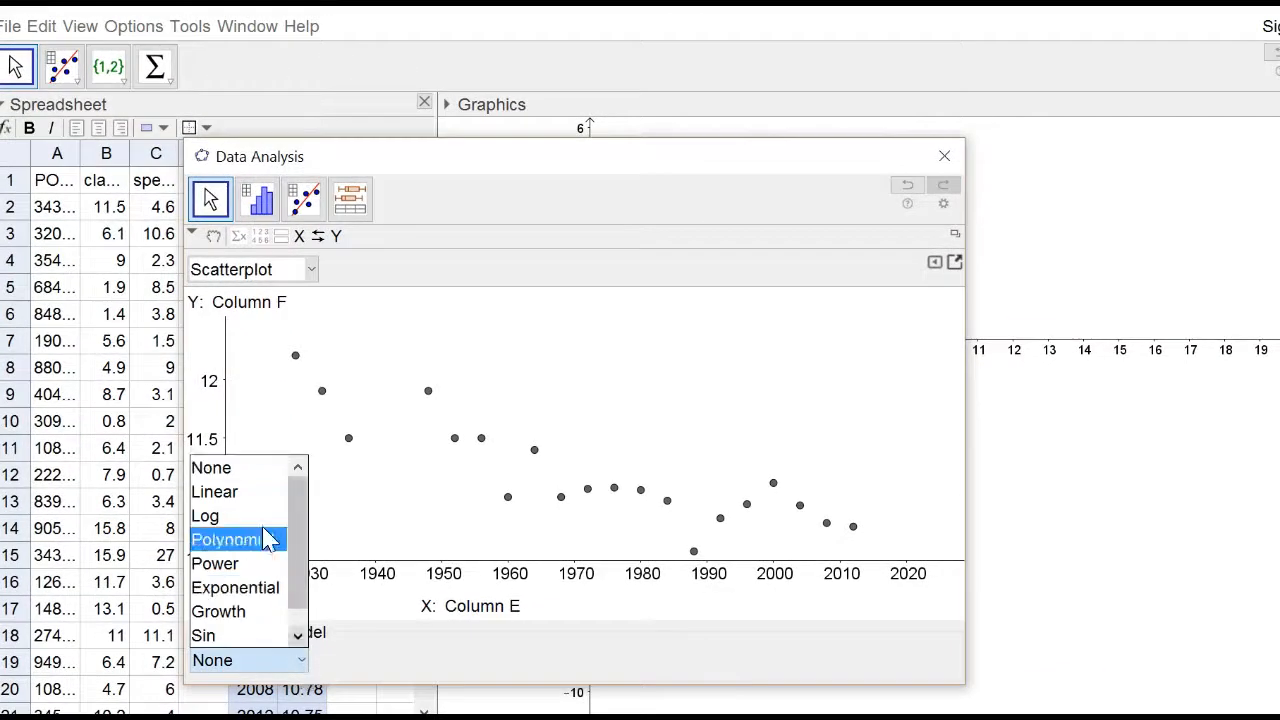
left_click(258, 492)
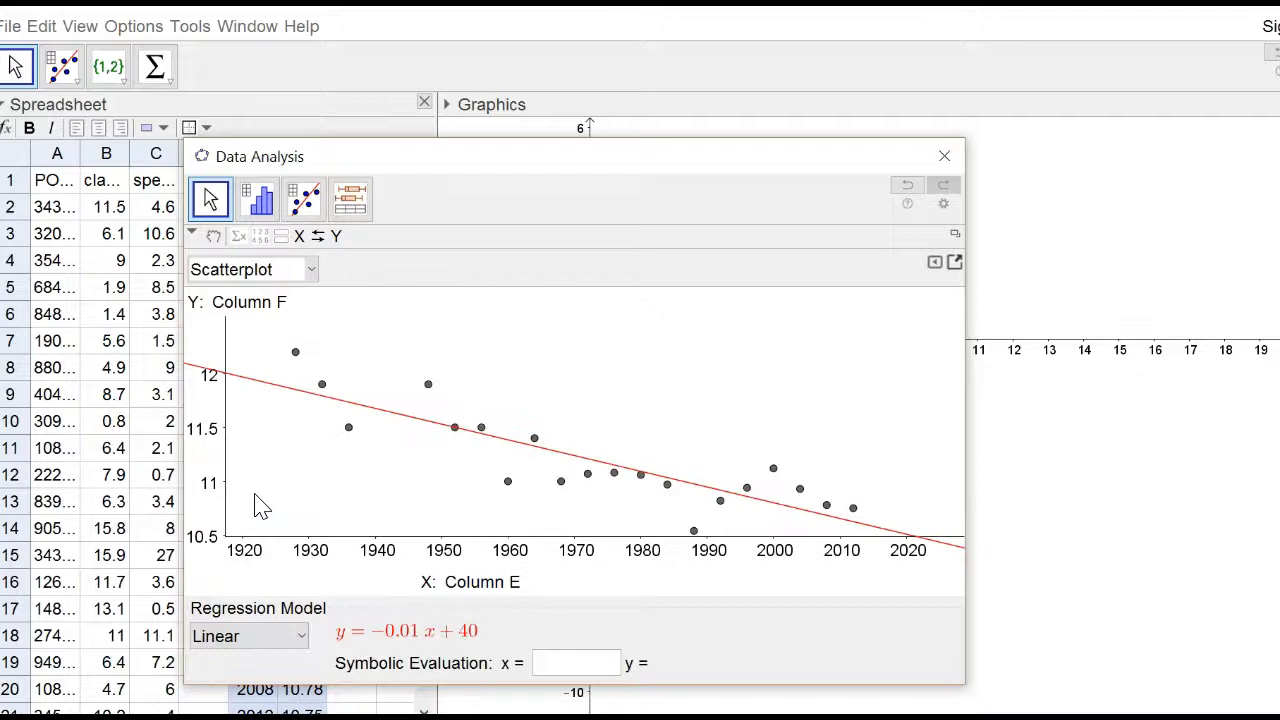
left_click(303, 640)
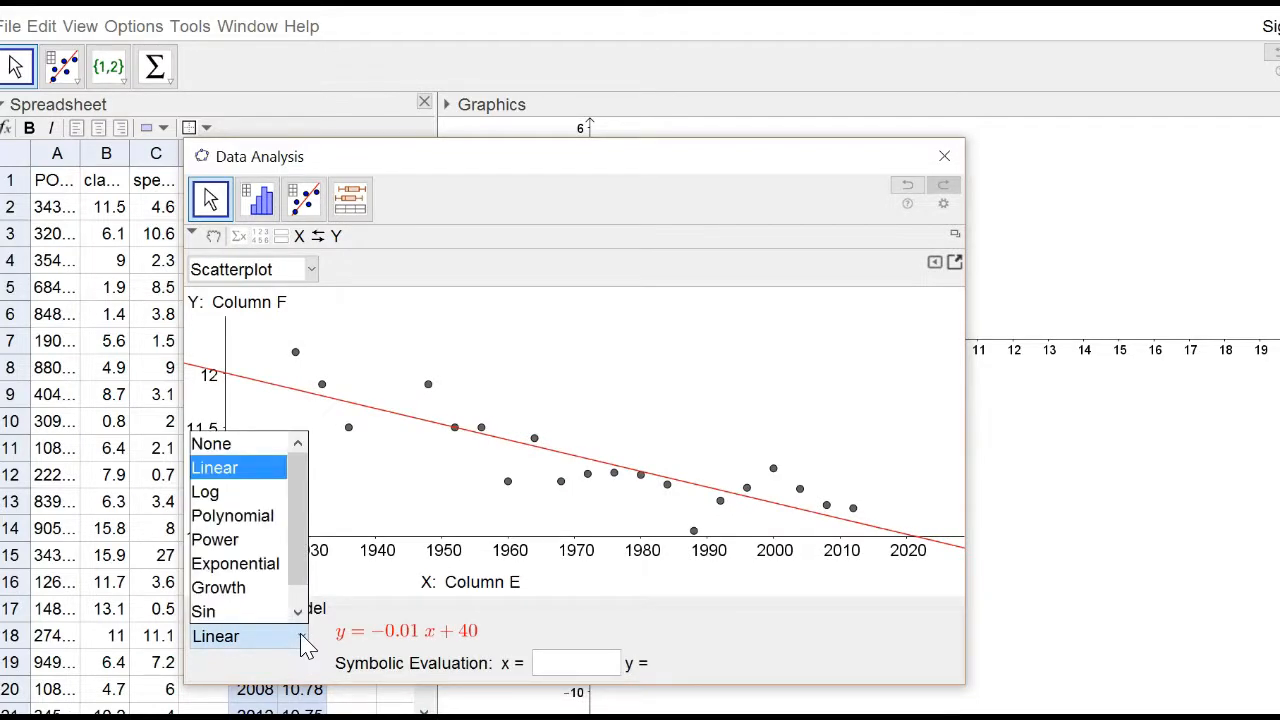
left_click(502, 179)
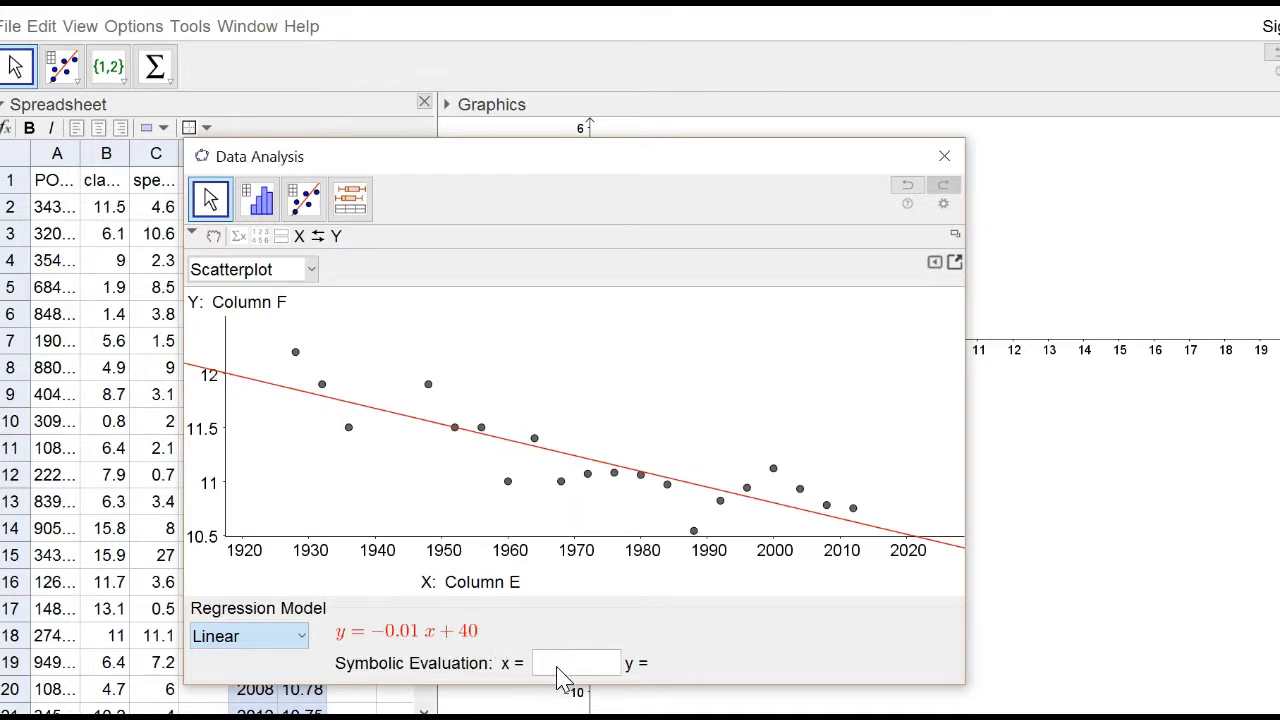
type("1960")
key("Return")
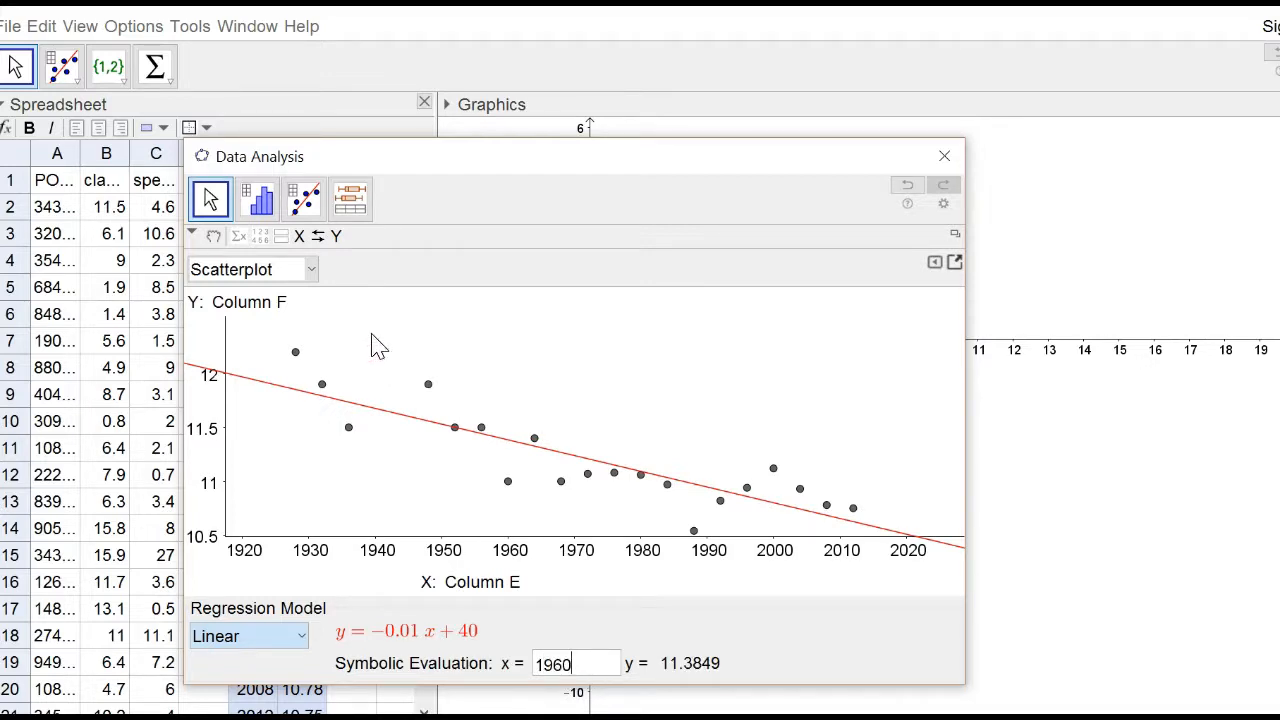
Swap the X and Y variables and evaluate the new regression line at x = 11.4.
left_click(338, 241)
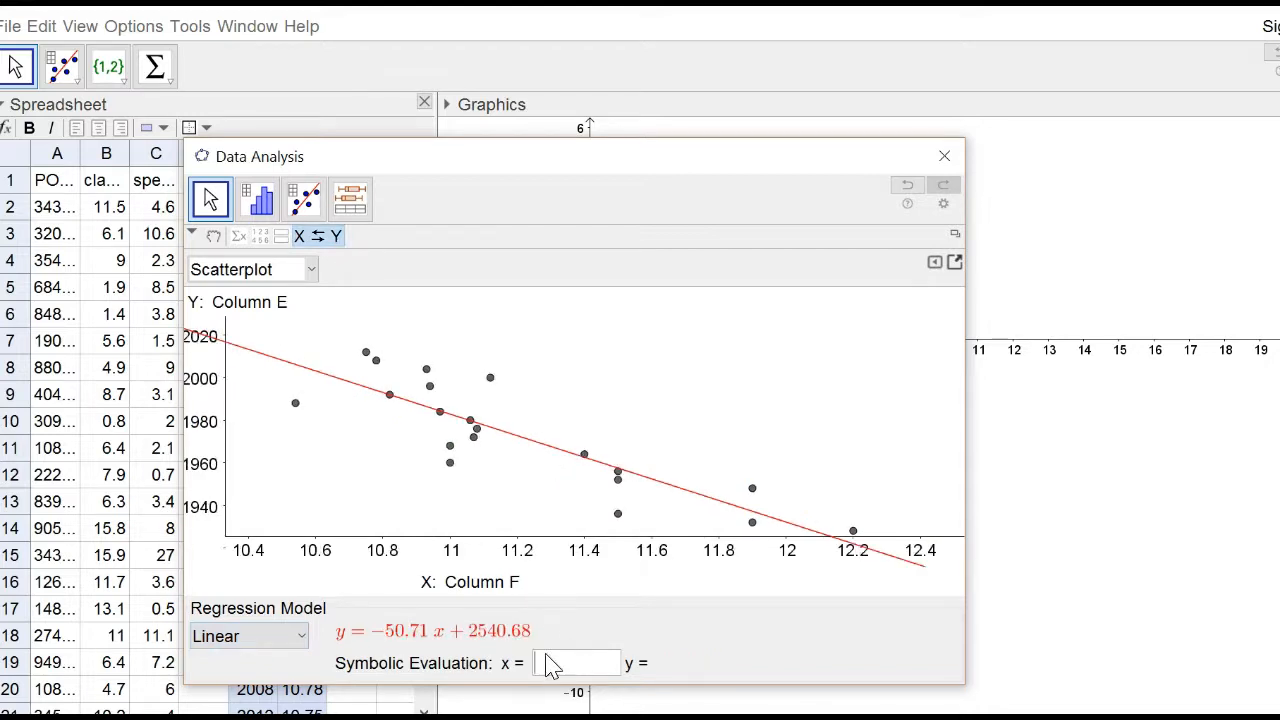
type(".4")
key("Return")
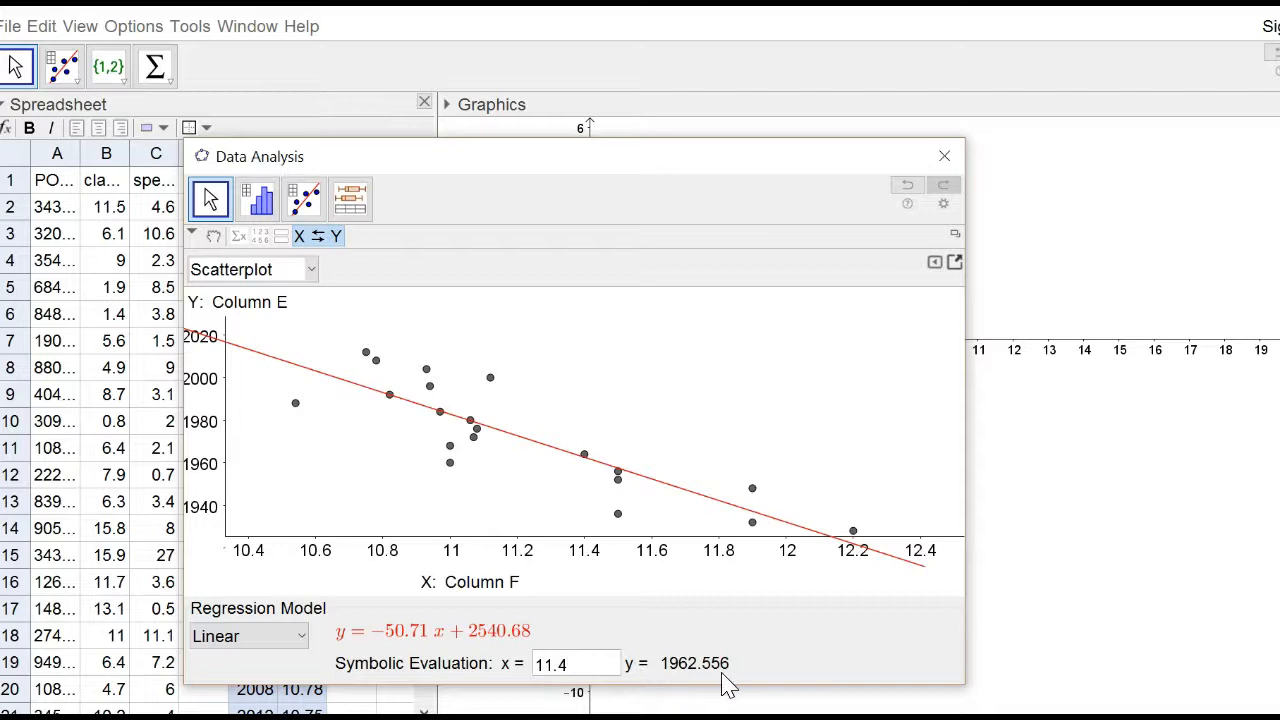